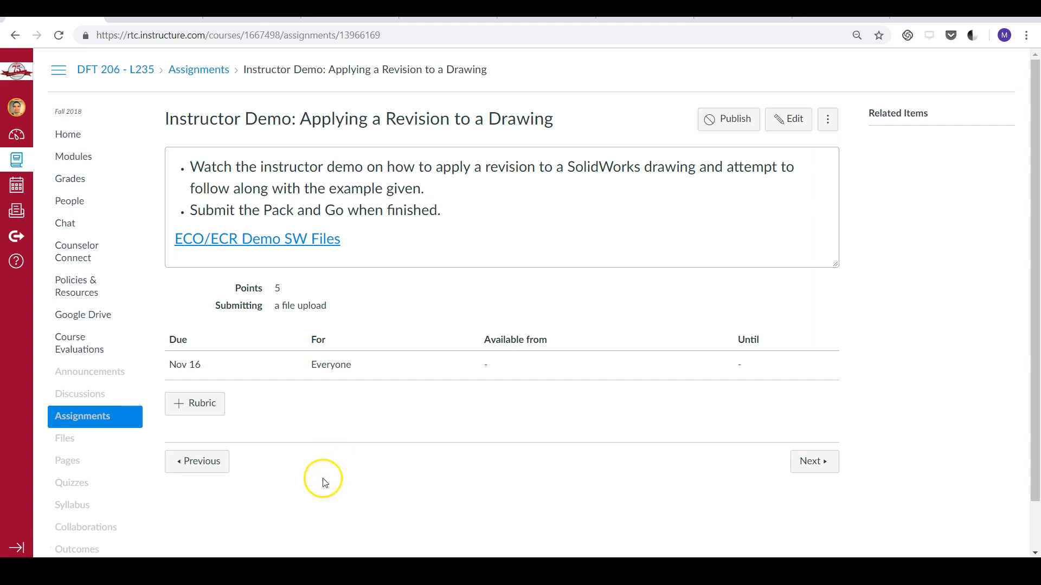
Step: Download the ECO/ECR Demo SW Files archive to the Downloads folder as 206L901_ECO_ECR+Demo (1)
click(293, 242)
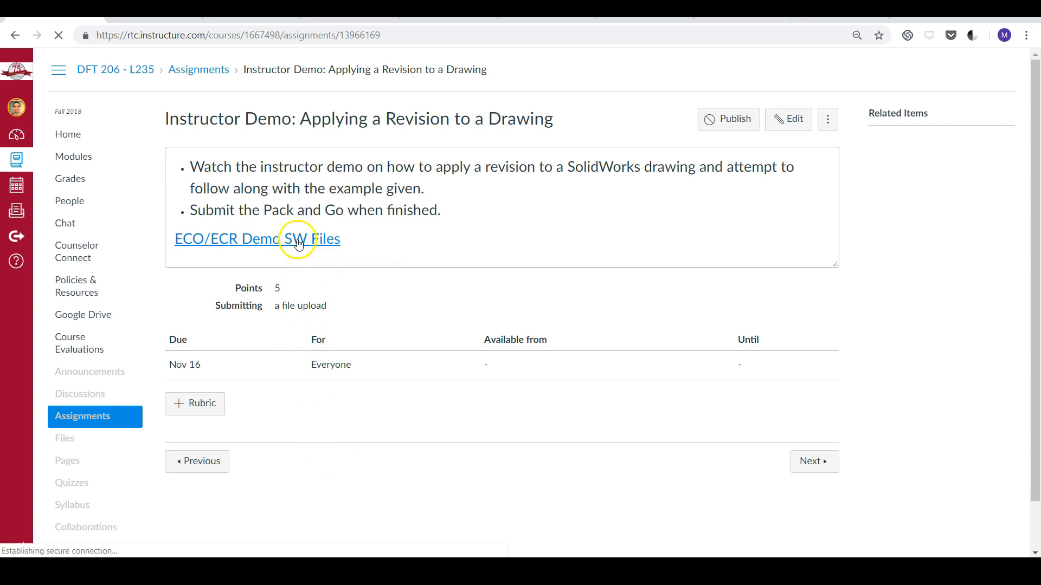
click(297, 248)
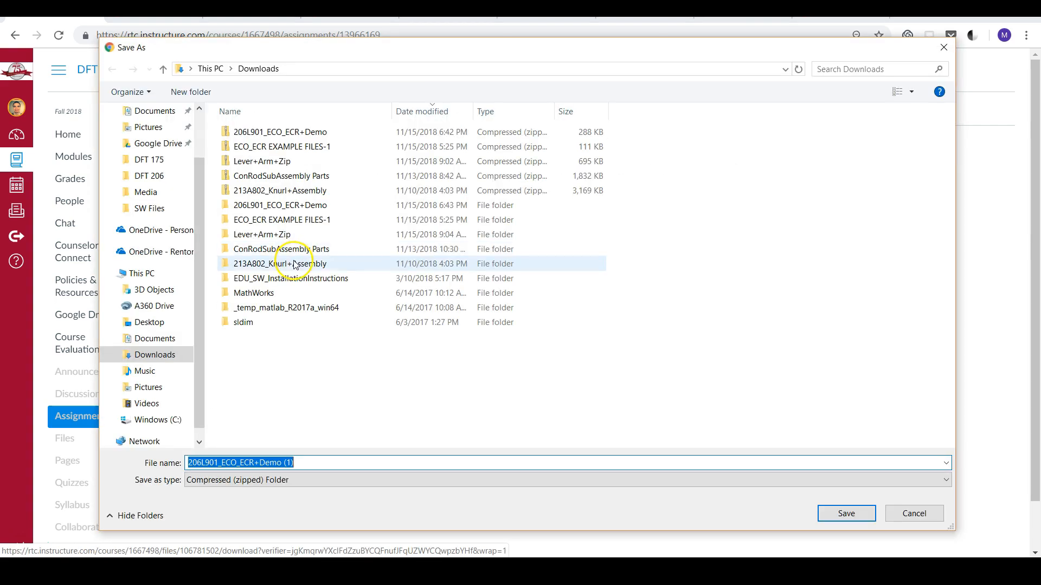
click(846, 513)
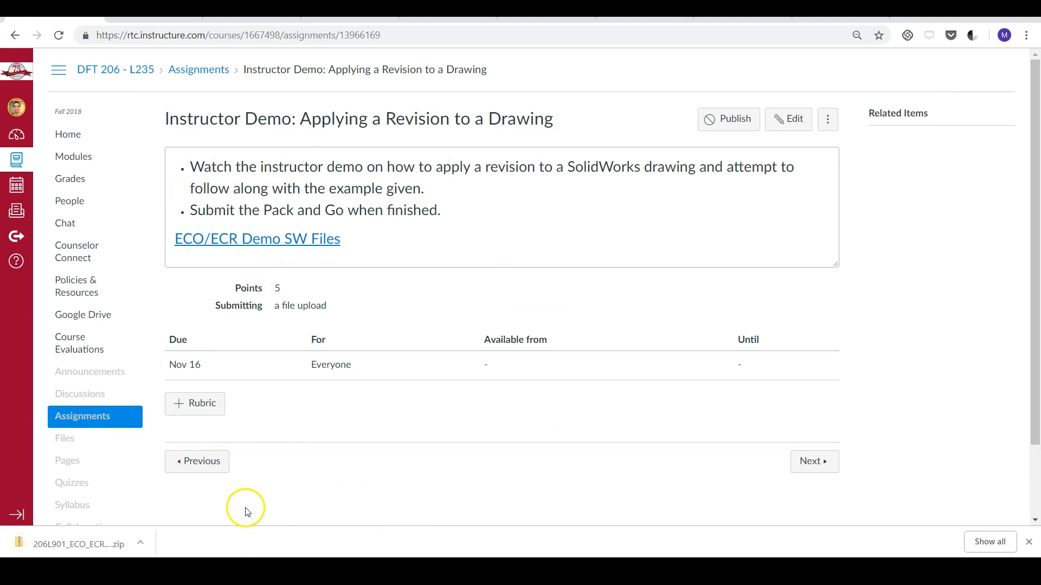
Step: Extract all files from the downloaded archive and read the engineering change order in the 206L901_ECO PDF
click(118, 546)
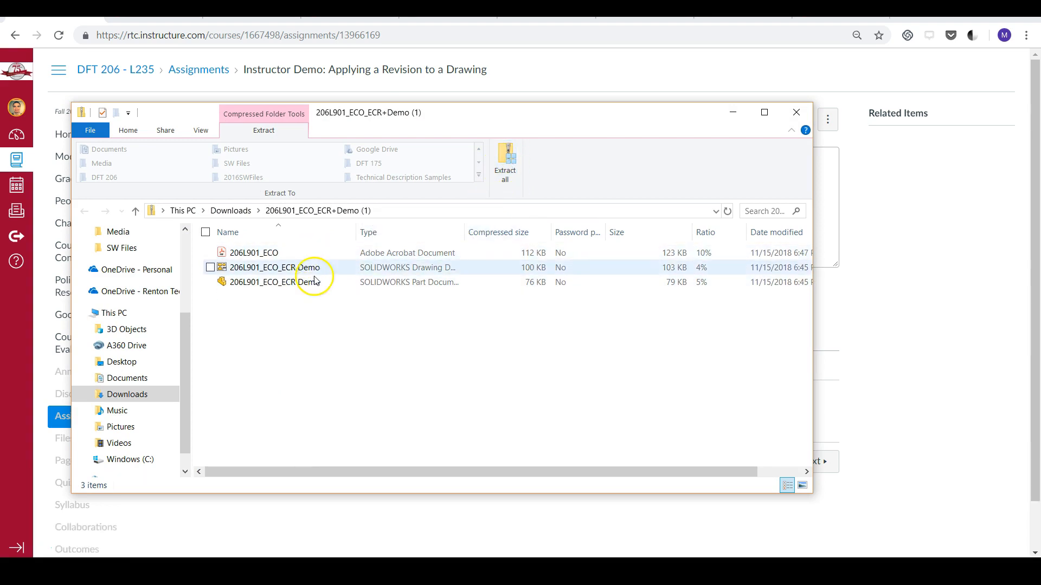
click(505, 162)
click(627, 423)
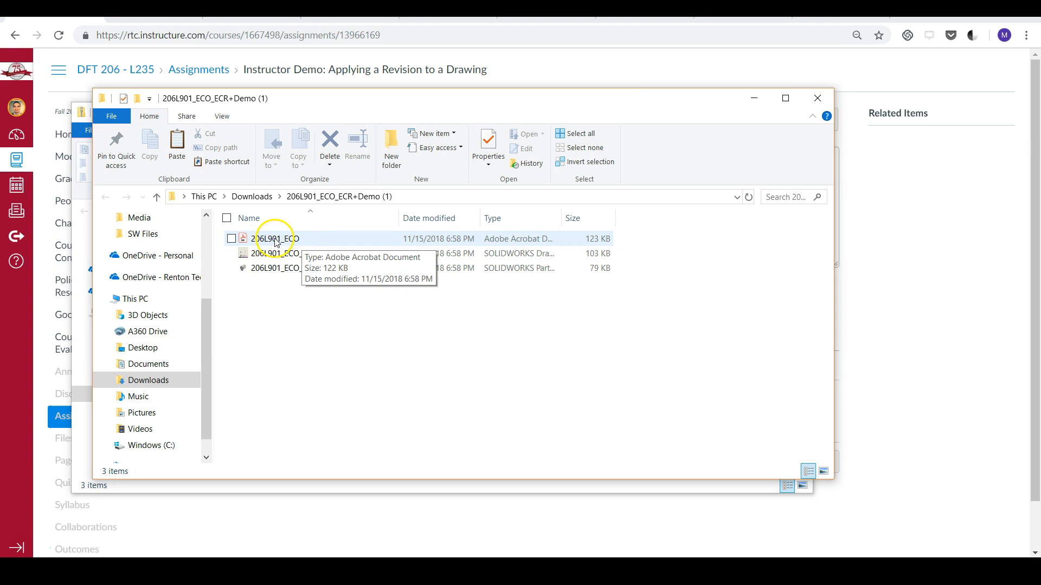
double_click(307, 242)
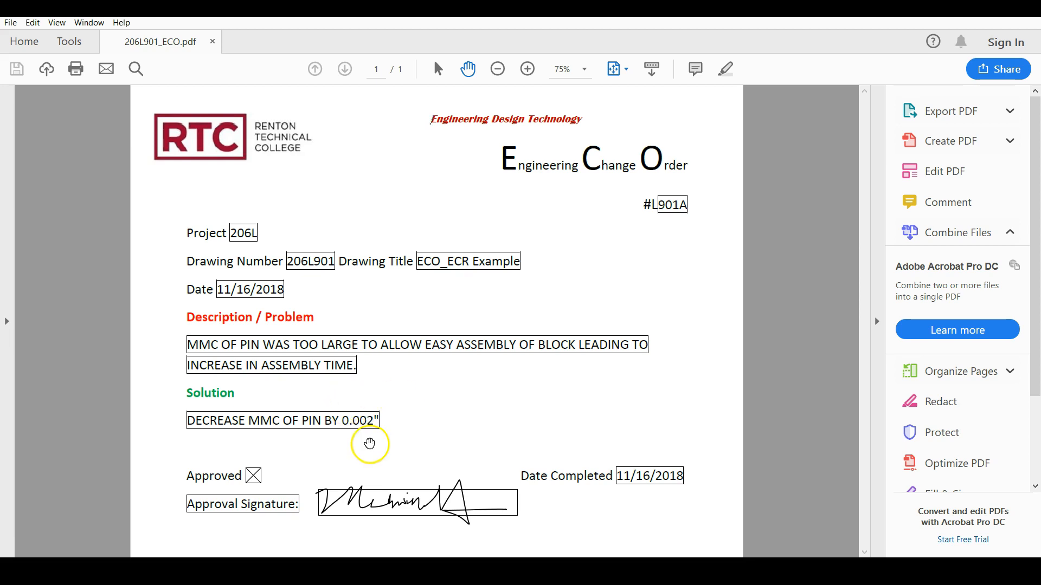
click(963, 8)
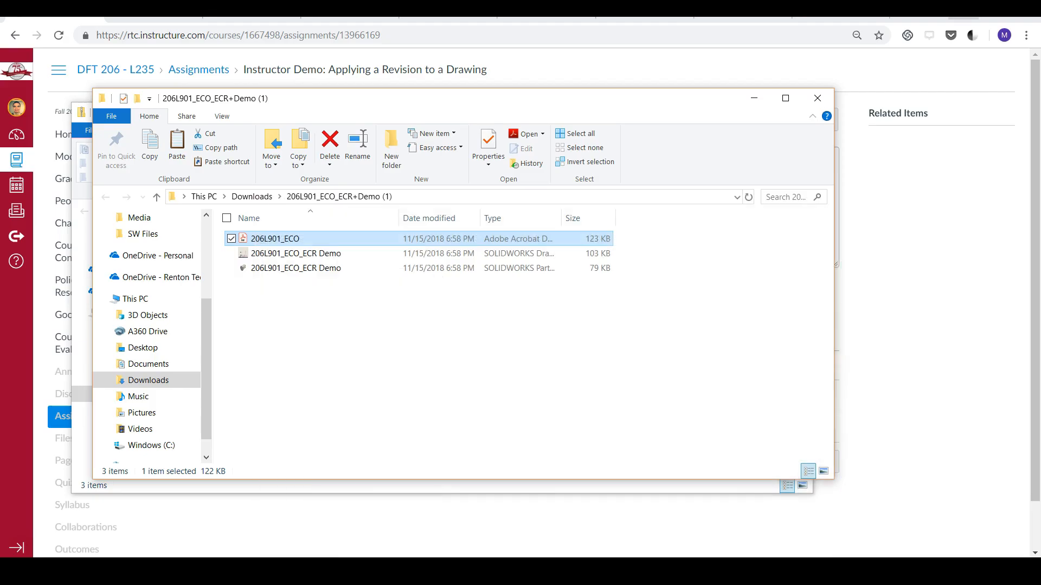
Step: Open the 206L901_ECO_ECR Demo part and set the pin shaft's diameter in Revolve1 to 1.998 in
double_click(296, 267)
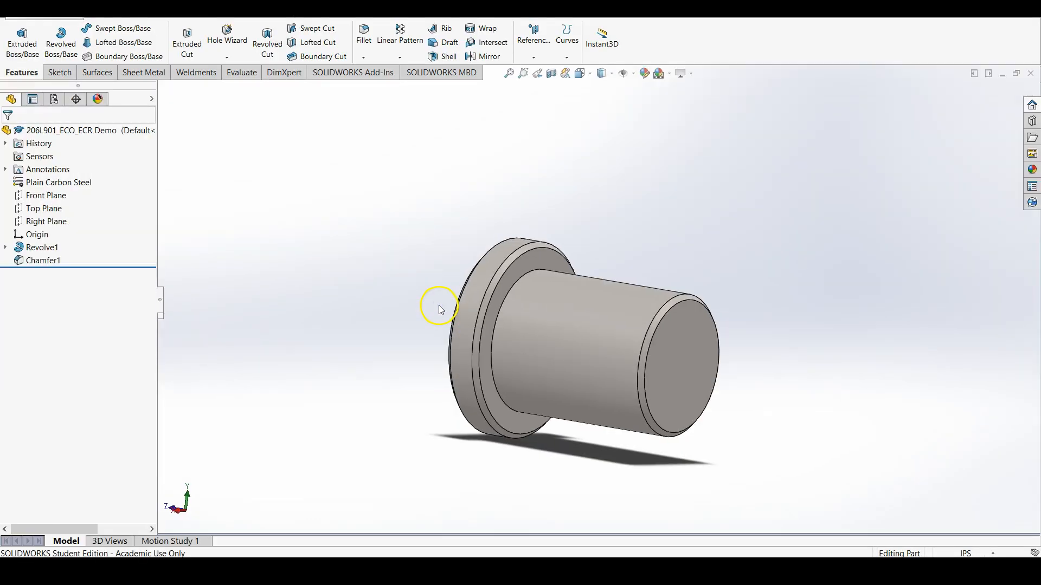
double_click(42, 248)
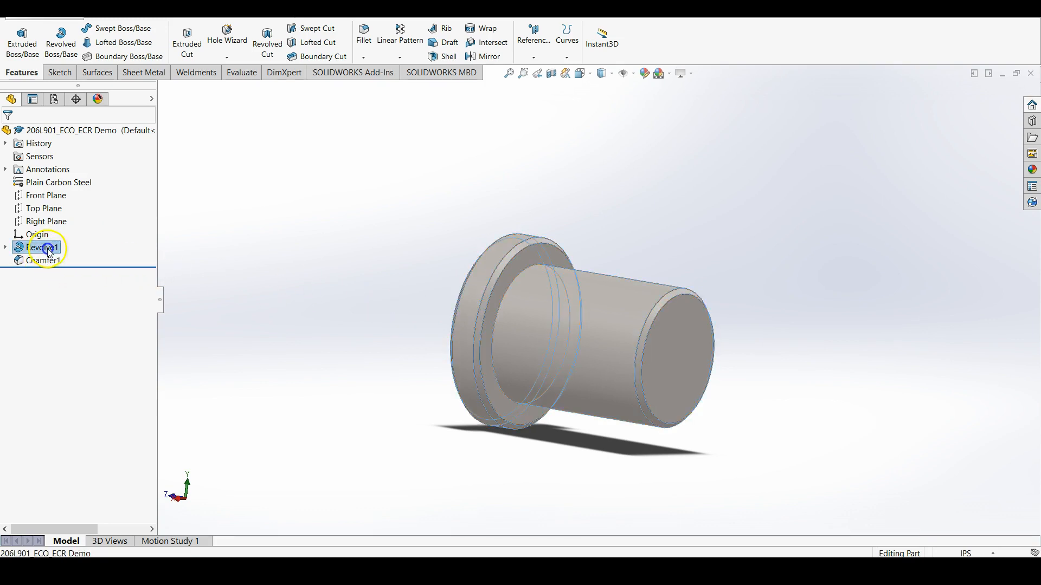
mouse_move(755, 337)
middle_down()
mouse_move(734, 339)
mouse_move(739, 326)
mouse_move(758, 336)
middle_up()
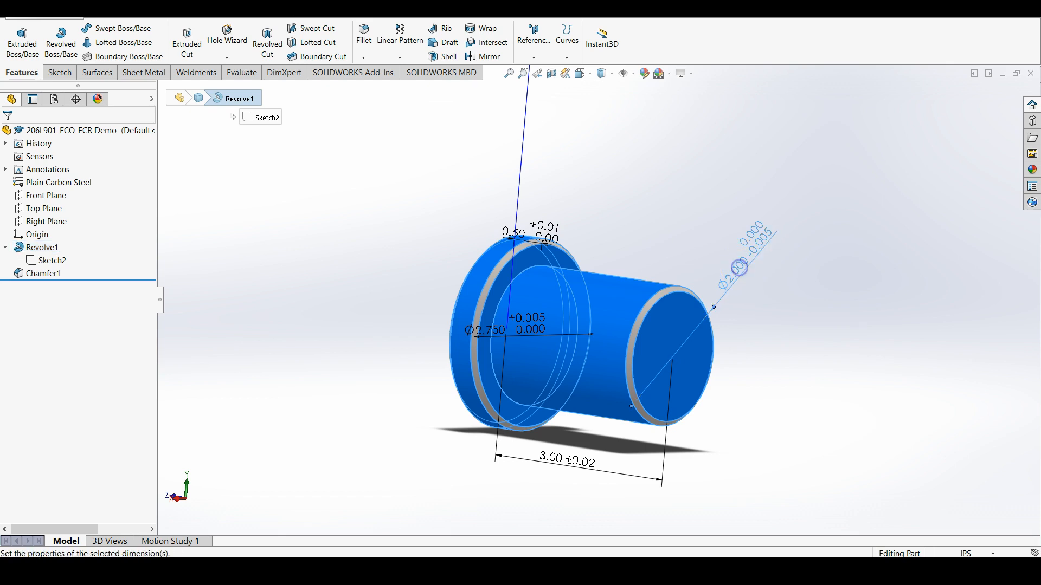
double_click(742, 273)
text(1.)
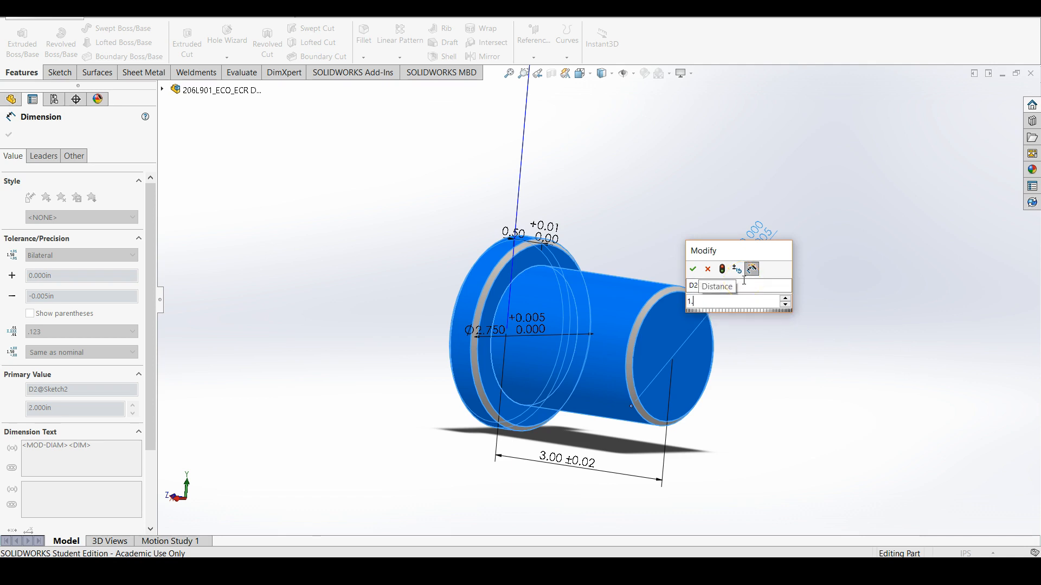
text(998)
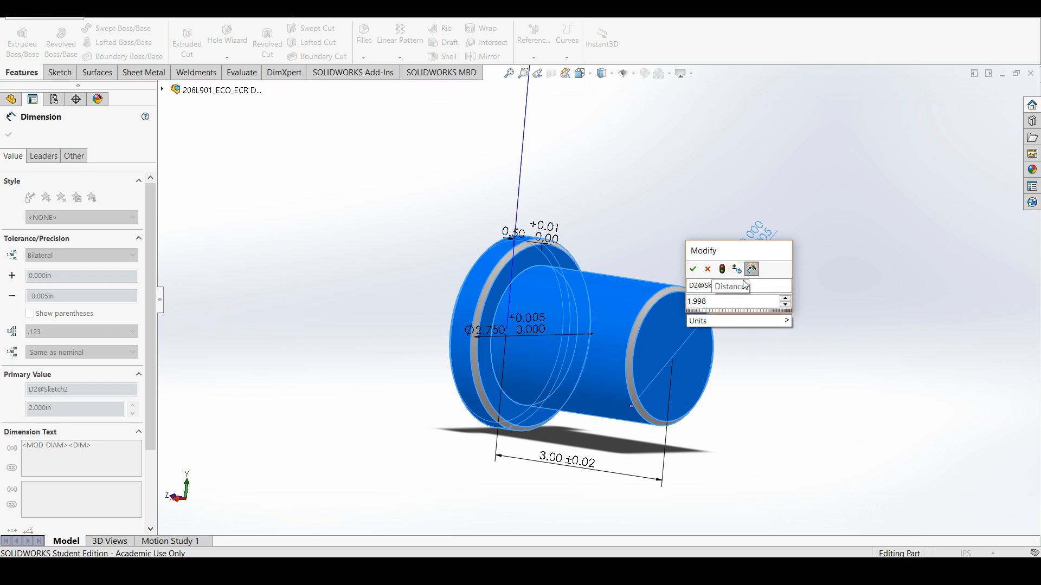
key(Return)
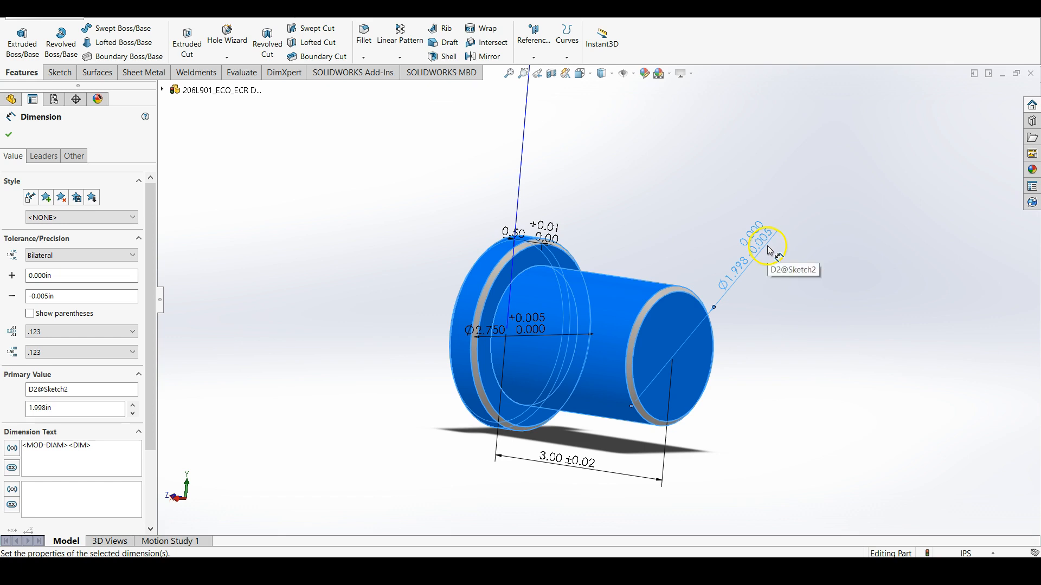
click(778, 245)
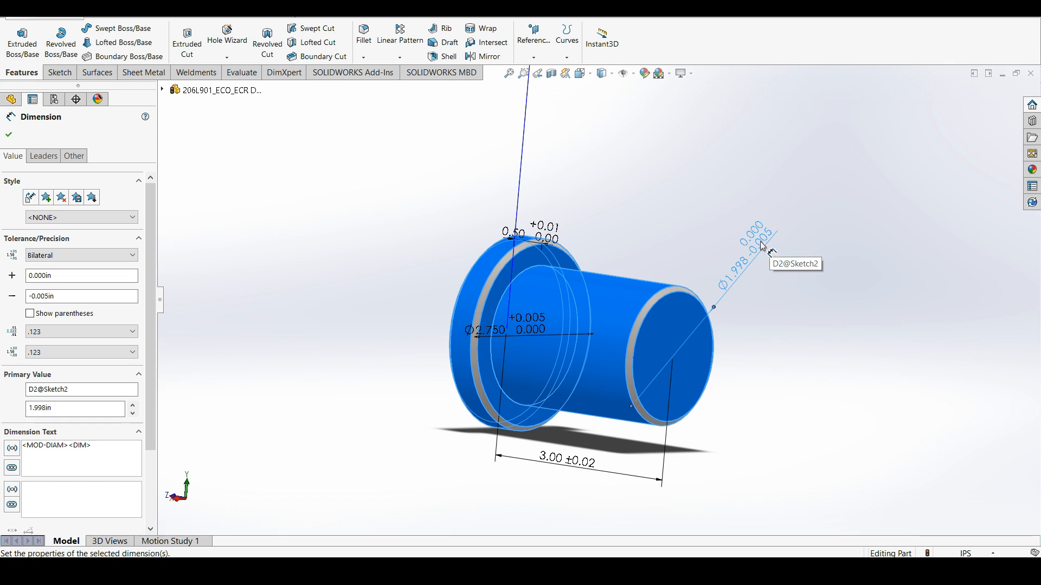
click(805, 272)
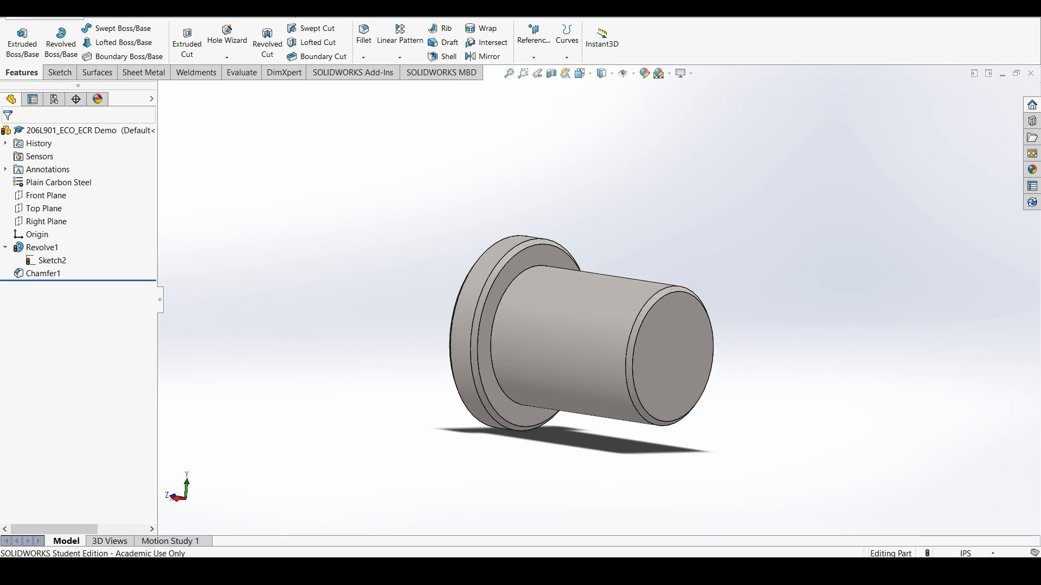
Step: Open the 206L901_ECO_ECR Demo drawing from the extracted folder and check the pin shaft's diameter dimension
mouse_move(350, 569)
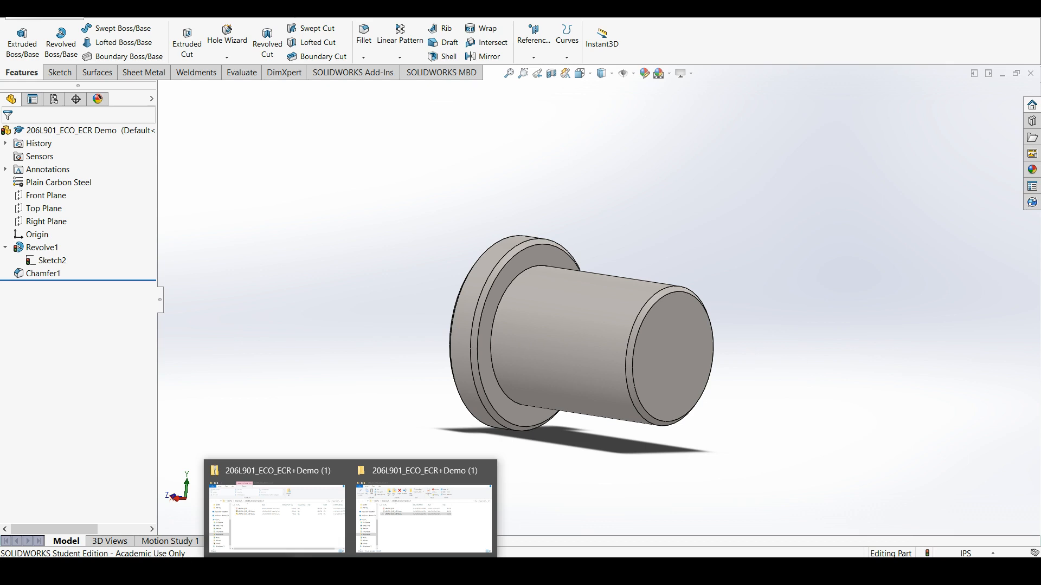
click(400, 522)
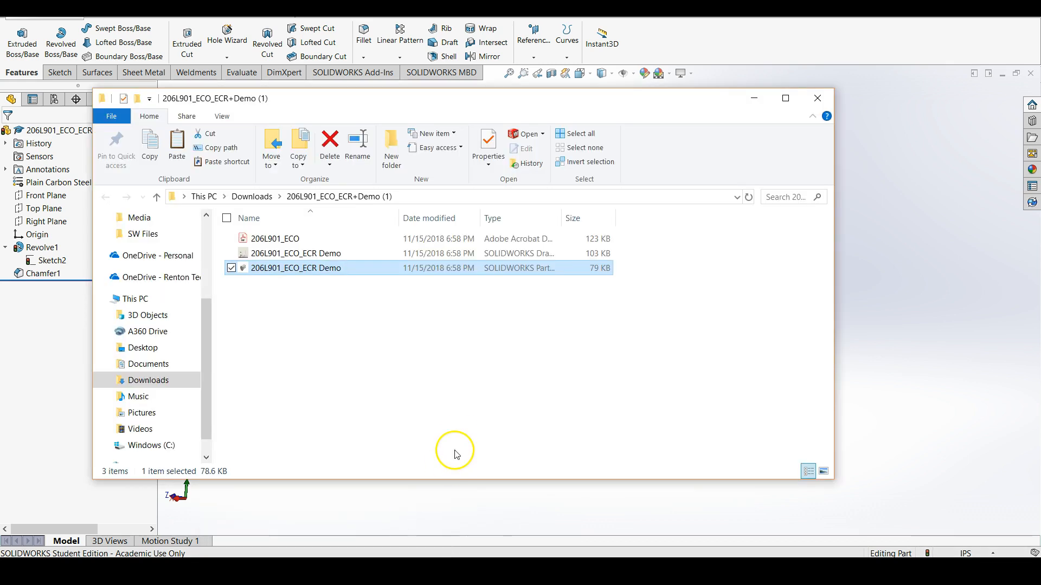
click(318, 256)
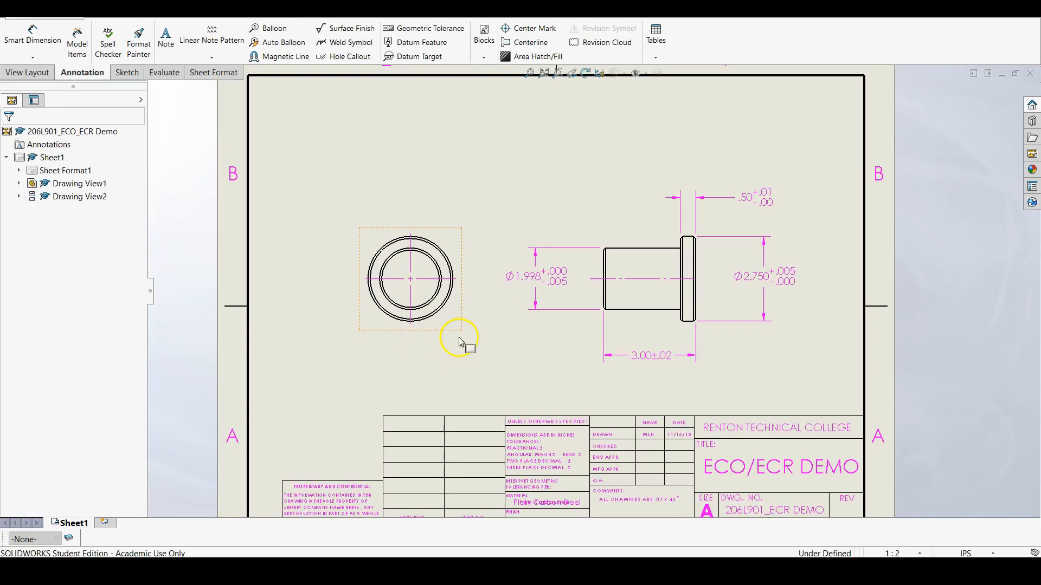
scroll(672, 299, up, 2)
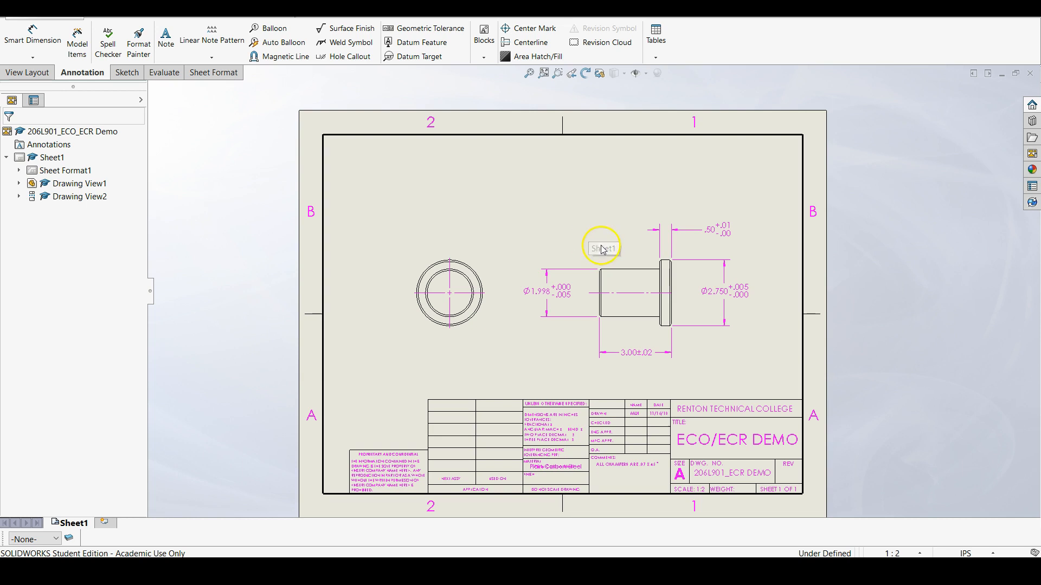
scroll(568, 347, down, 1)
scroll(568, 347, down, 1)
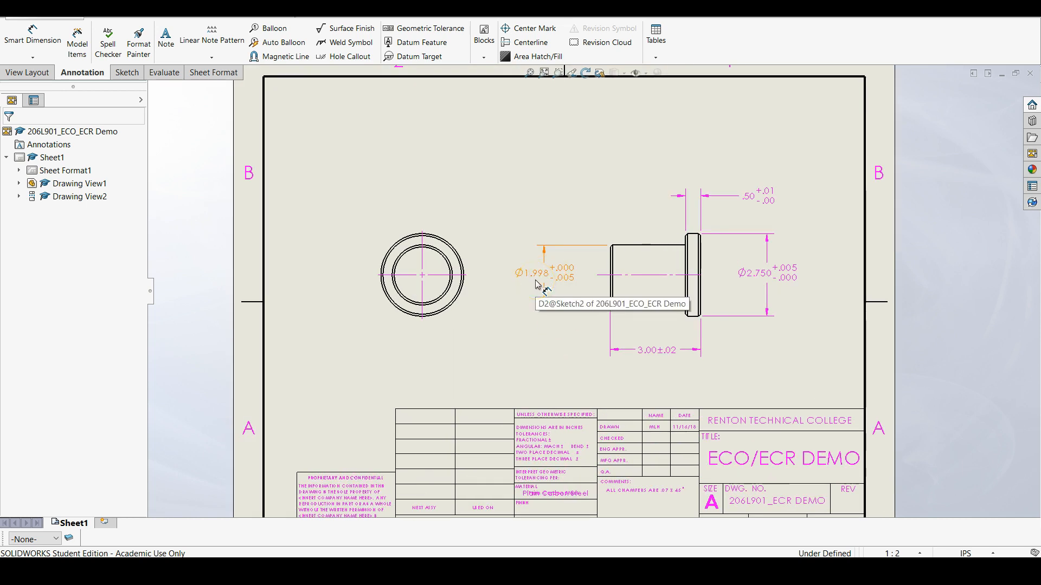
click(565, 302)
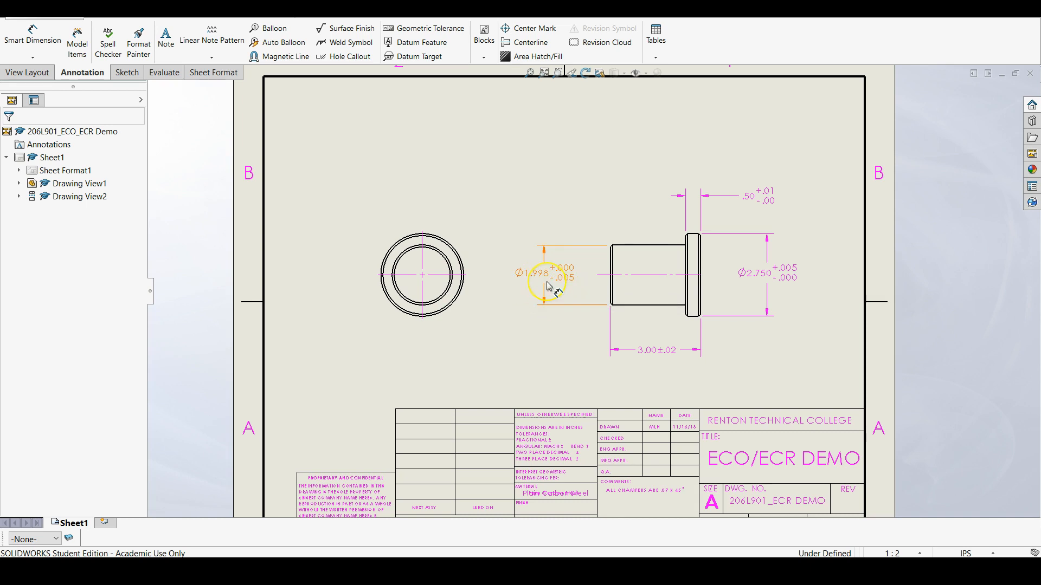
click(551, 296)
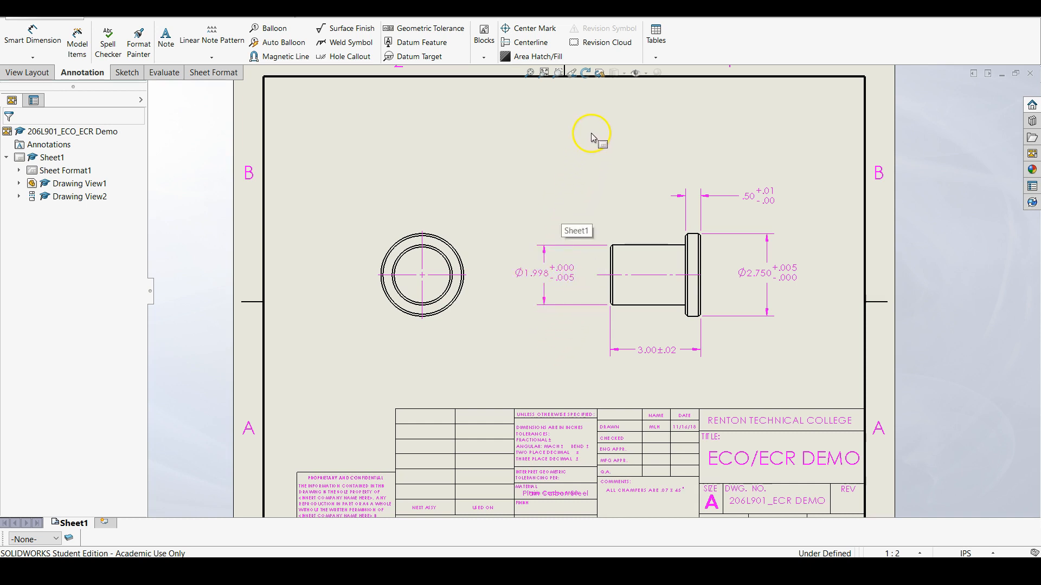
Step: Insert a revision table in the sheet's upper-right corner using the standard revision block template and circular revision symbols
click(657, 56)
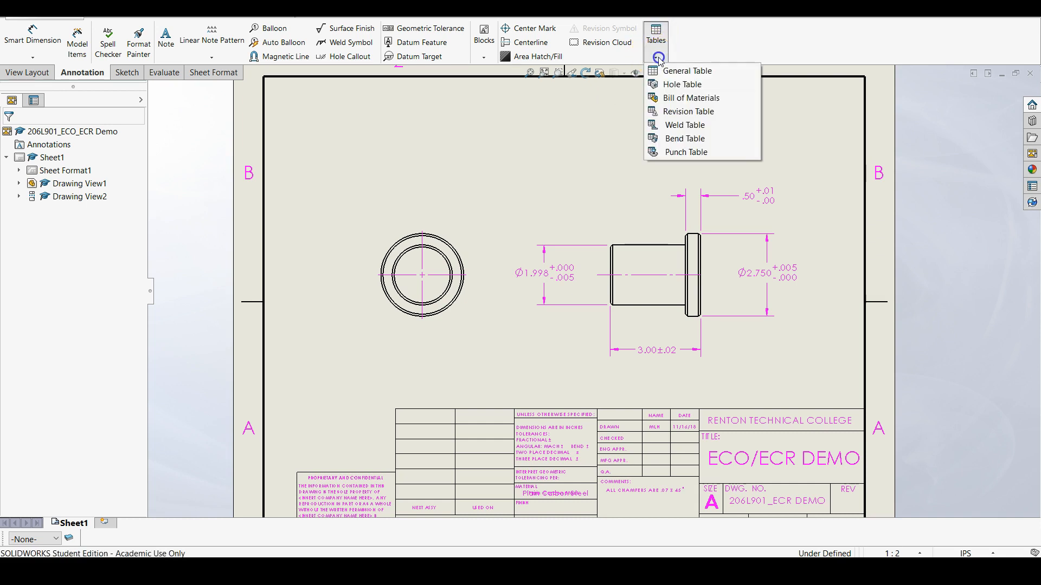
click(678, 111)
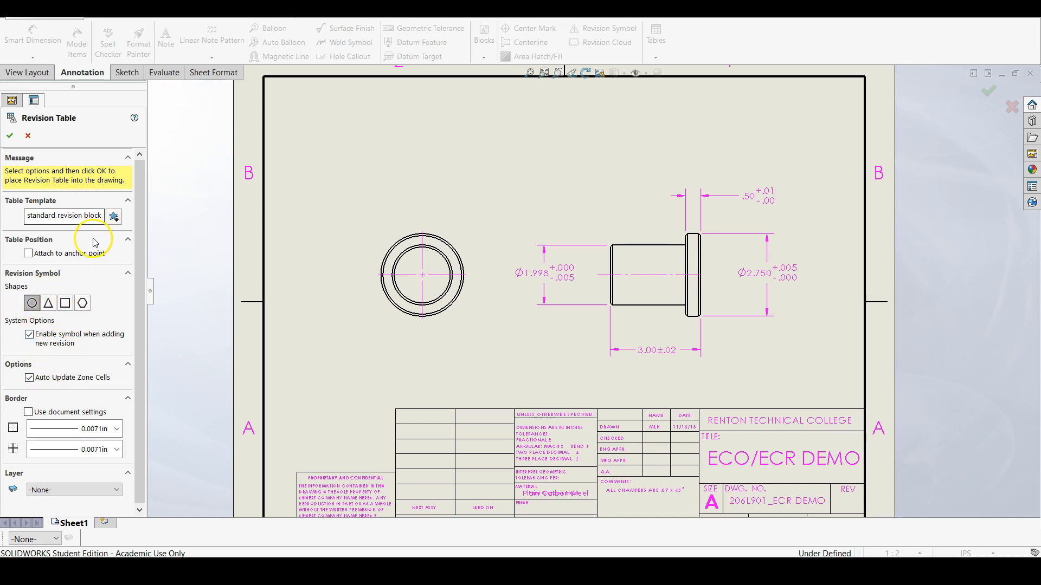
click(11, 138)
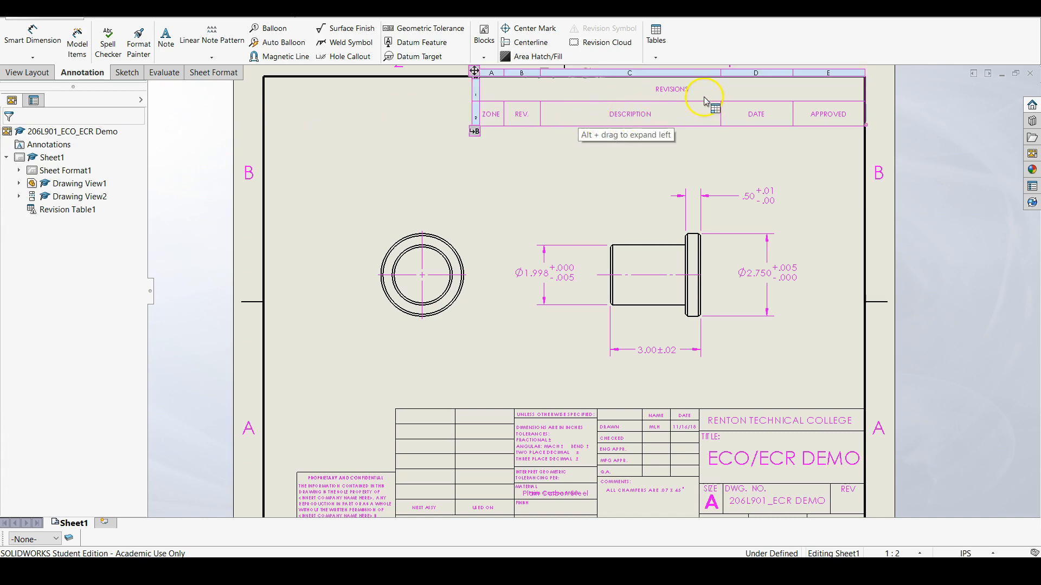
click(659, 174)
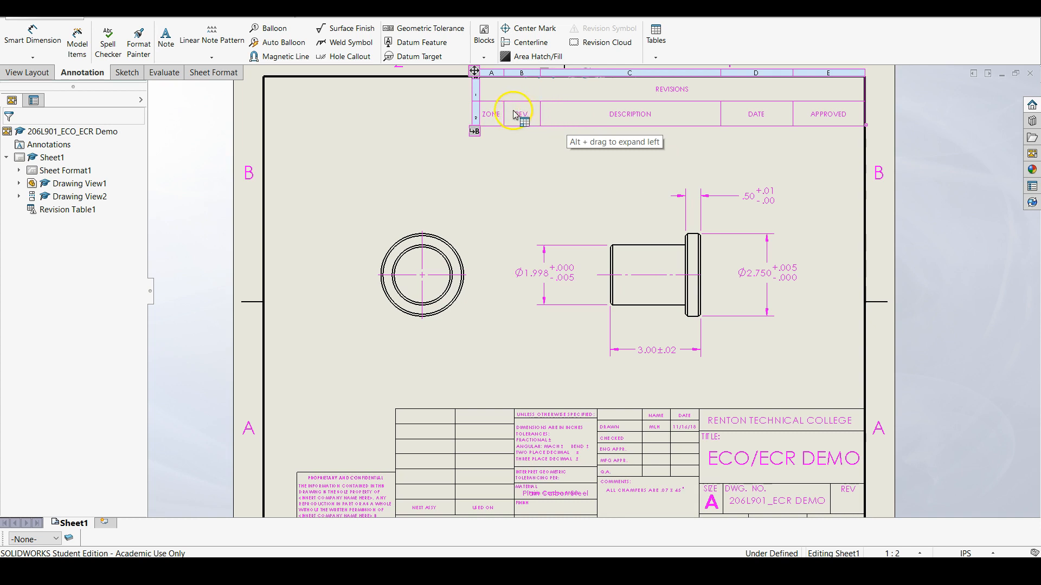
Step: Add revision A to the revision table and place its circled symbol just above the shaft diameter dimension
click(475, 133)
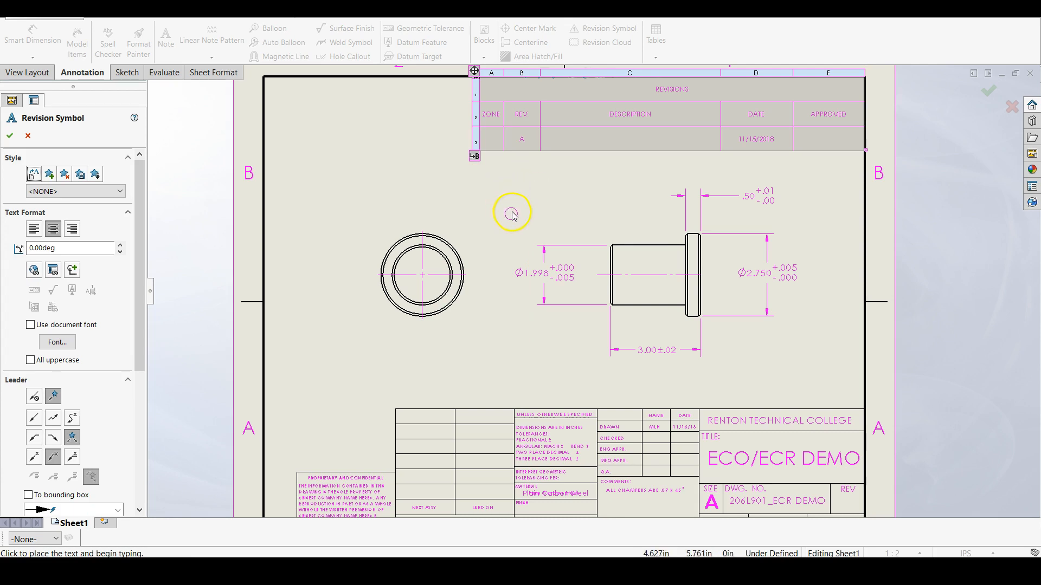
click(526, 253)
click(528, 256)
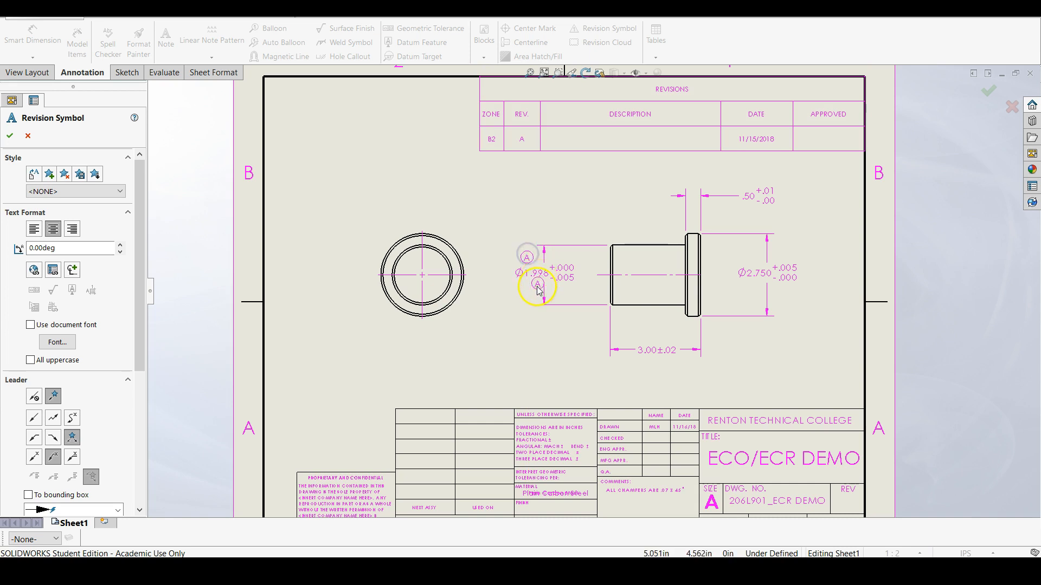
click(515, 297)
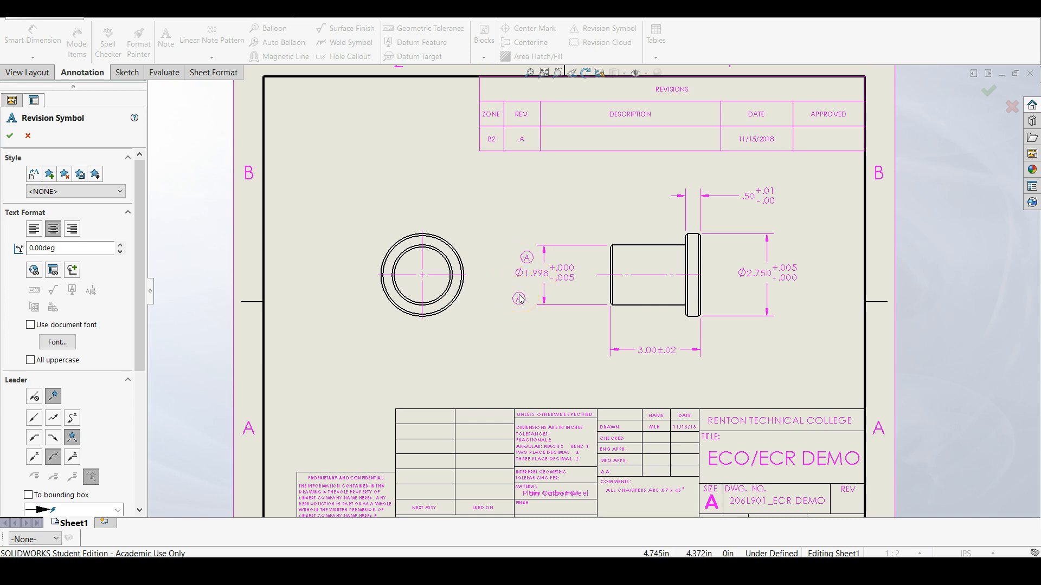
click(9, 136)
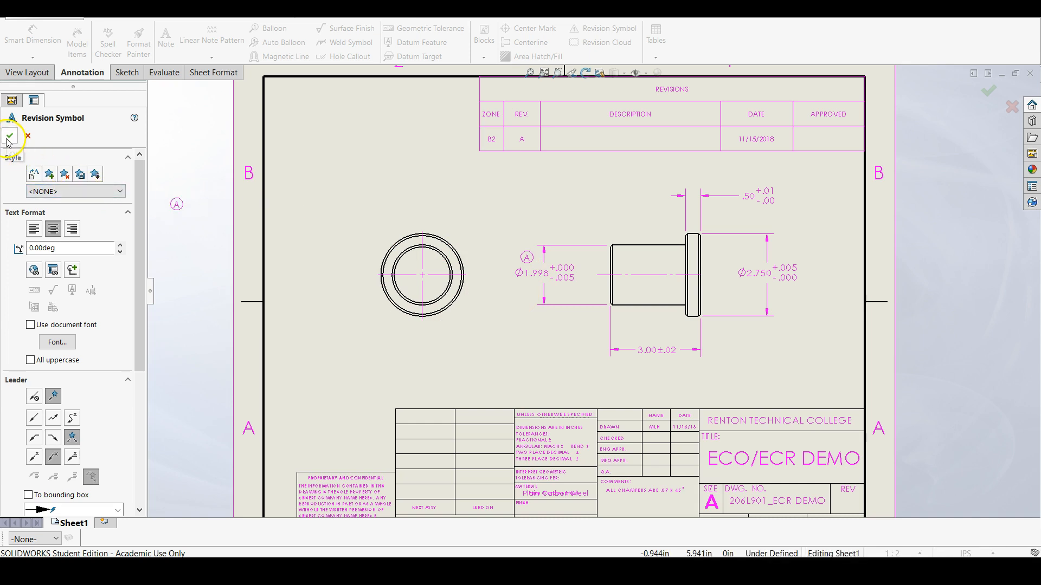
click(9, 138)
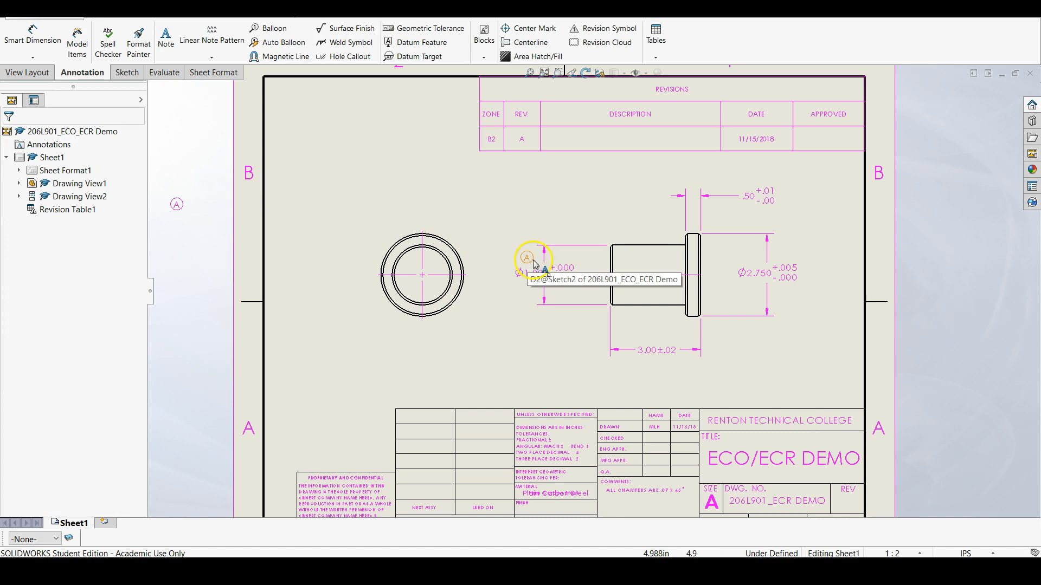
Step: Enter DECREASED THE MMC OF THE PIN BY .002". in the revision A row's description cell
double_click(623, 141)
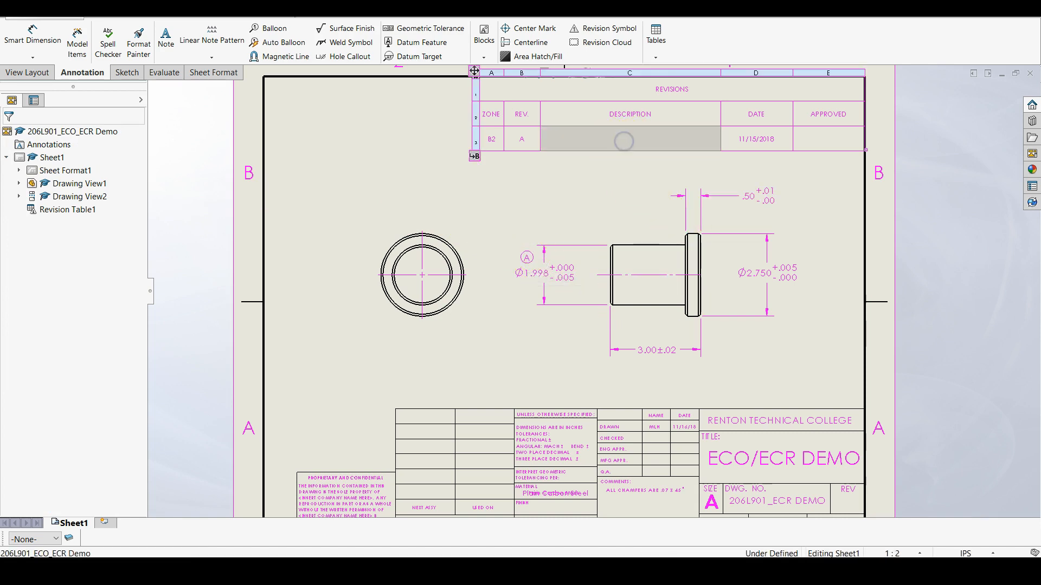
double_click(643, 145)
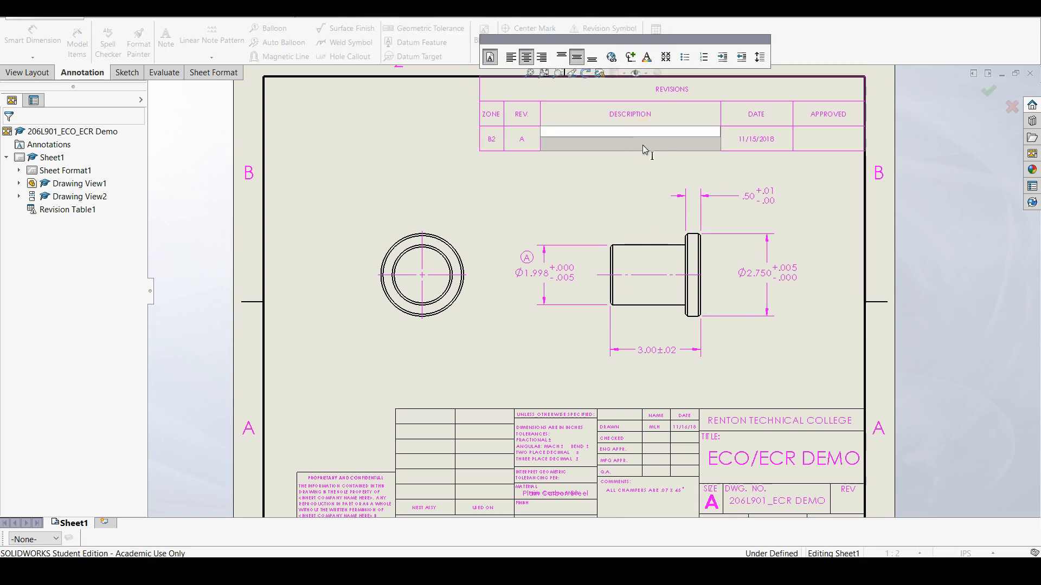
key(Caps_Lock)
text(DECRE)
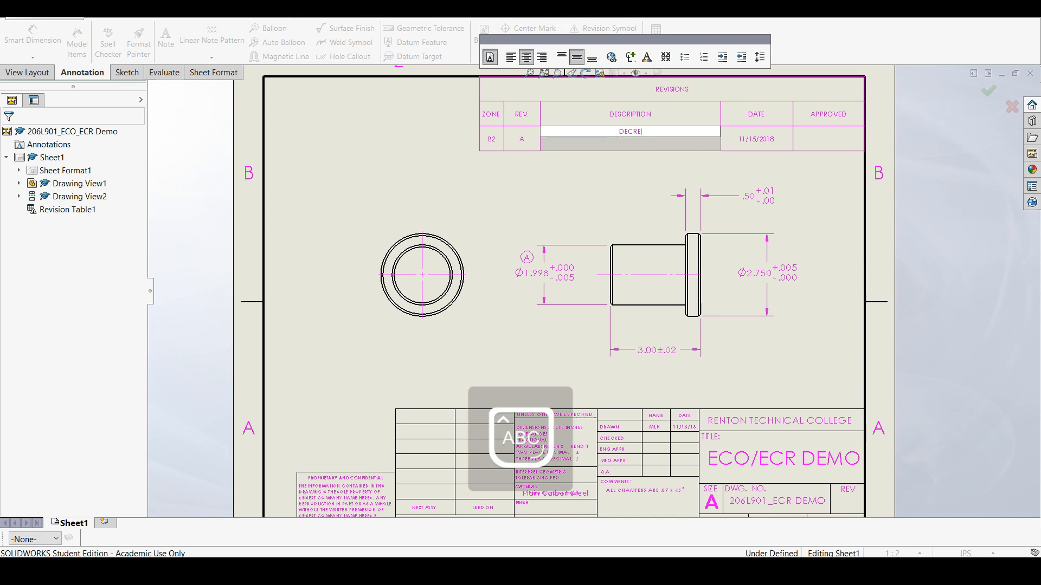
text(ASED THE MMC O)
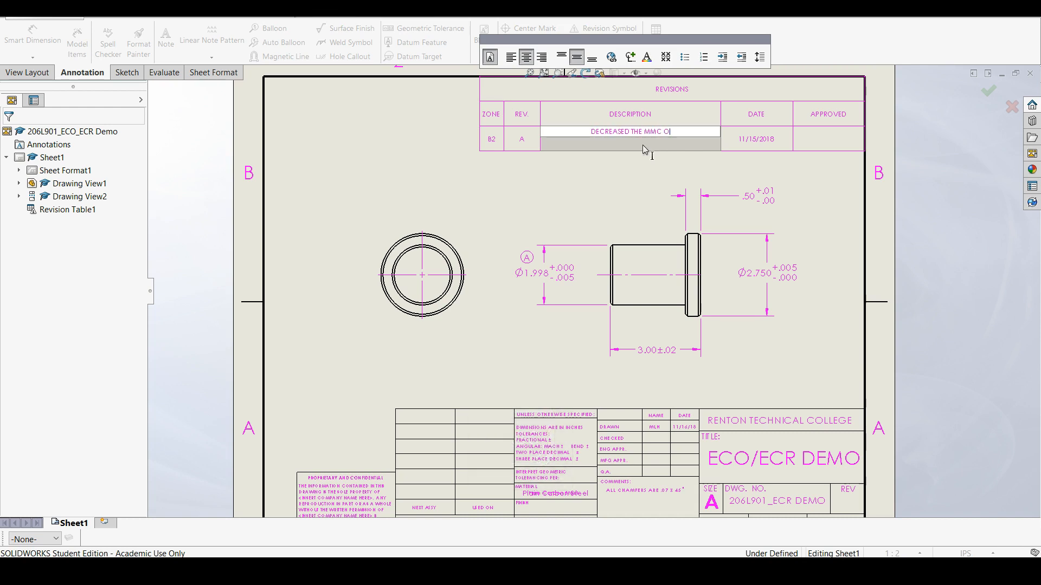
text(F THE PIN BY .002". WAS)
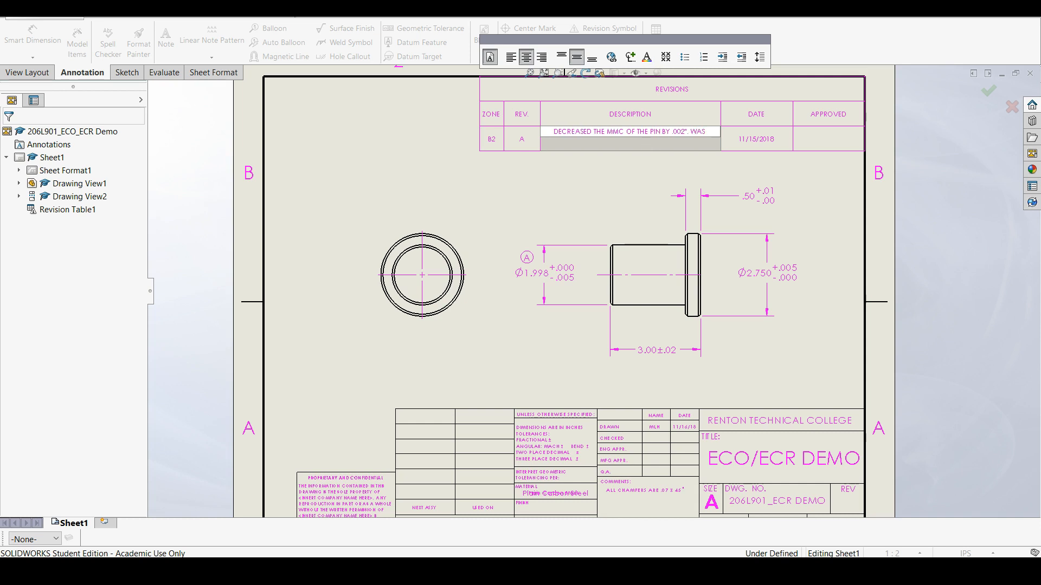
text( 2.000)
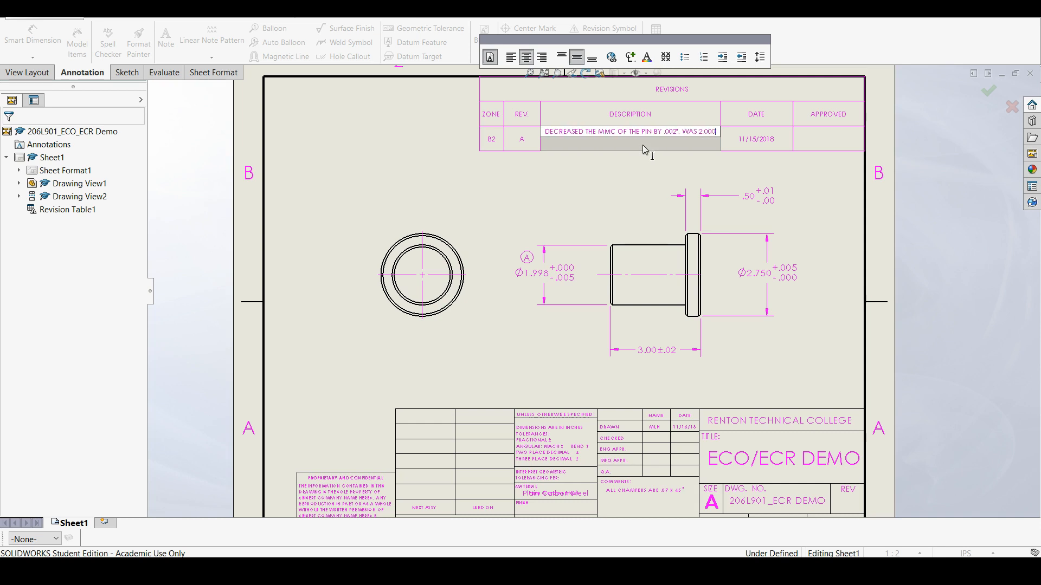
text(")
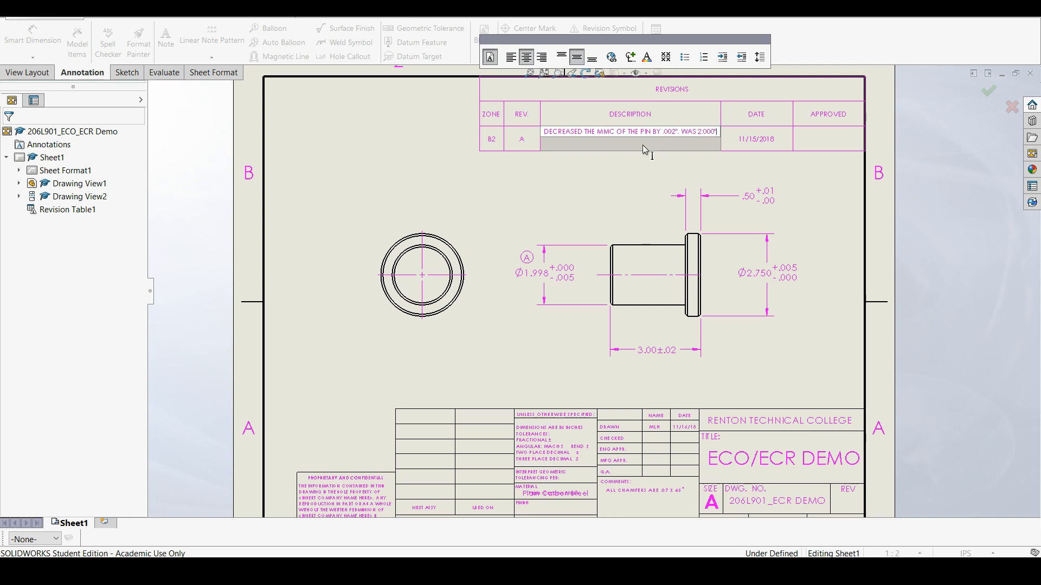
text(; )
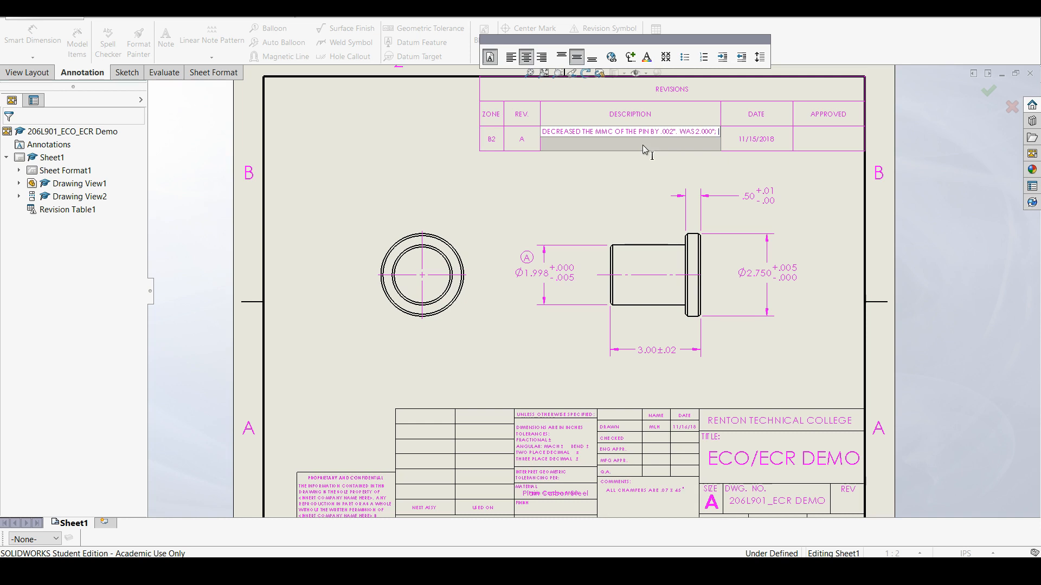
text(NOW)
key(BackSpace)
key(BackSpace)
key(BackSpace)
key(BackSpace)
key(BackSpace)
key(BackSpace)
key(BackSpace)
key(BackSpace)
key(BackSpace)
key(BackSpace)
key(BackSpace)
key(BackSpace)
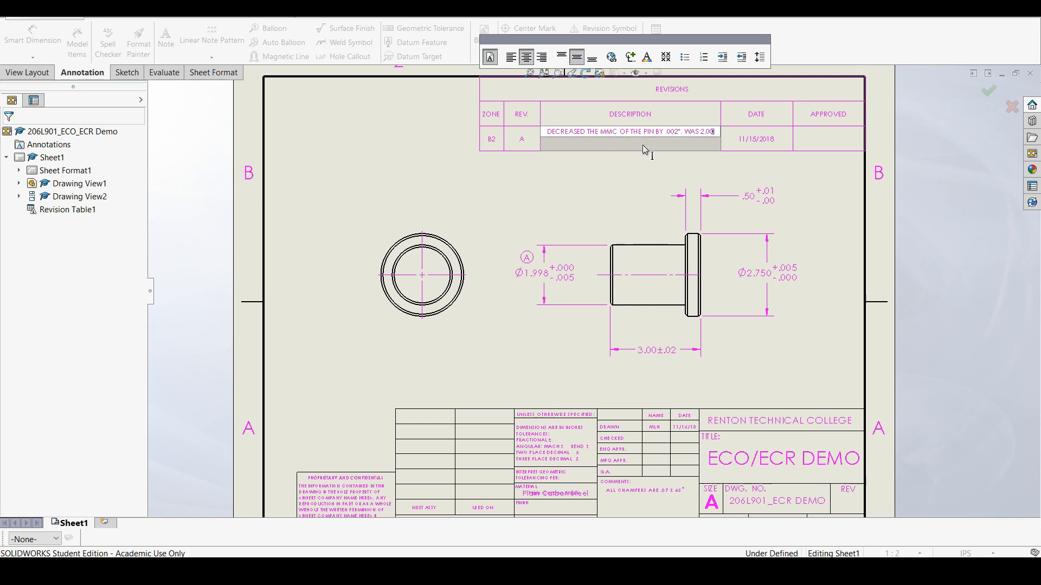
key(BackSpace)
key(BackSpace)
key(BackSpace)
Step: Complete the revision A description with CHANGED FROM 2.000" TO 1.998"
text(C)
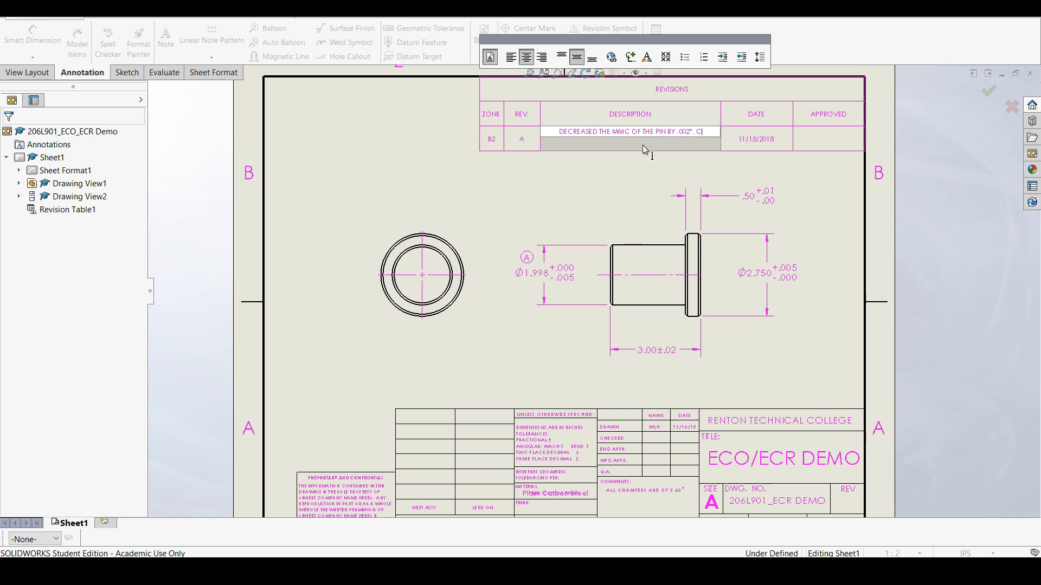
text(HANGED FROM)
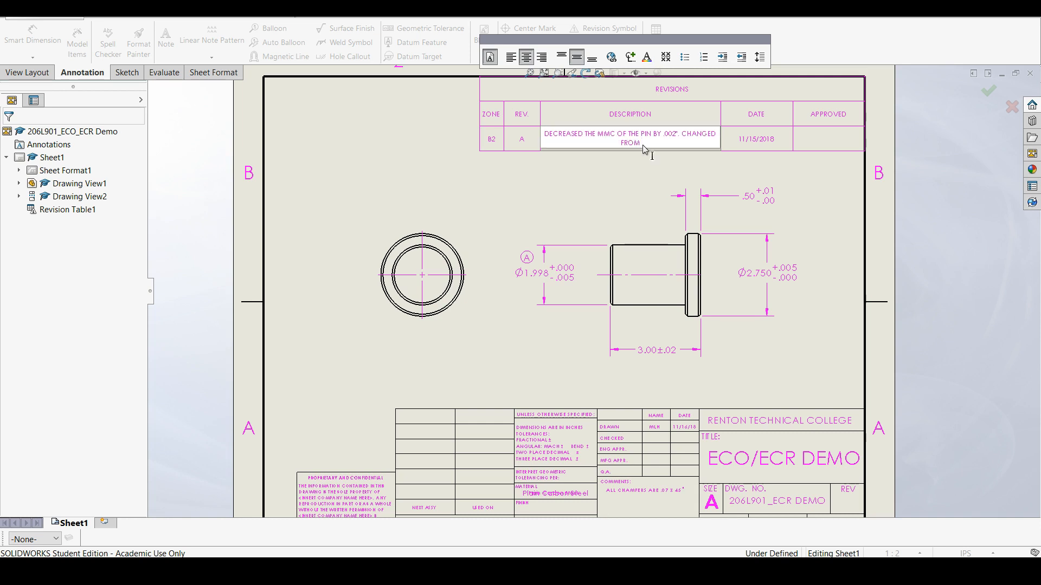
text( 2.000" TO 1.998")
click(609, 100)
scroll(721, 156, down, 3)
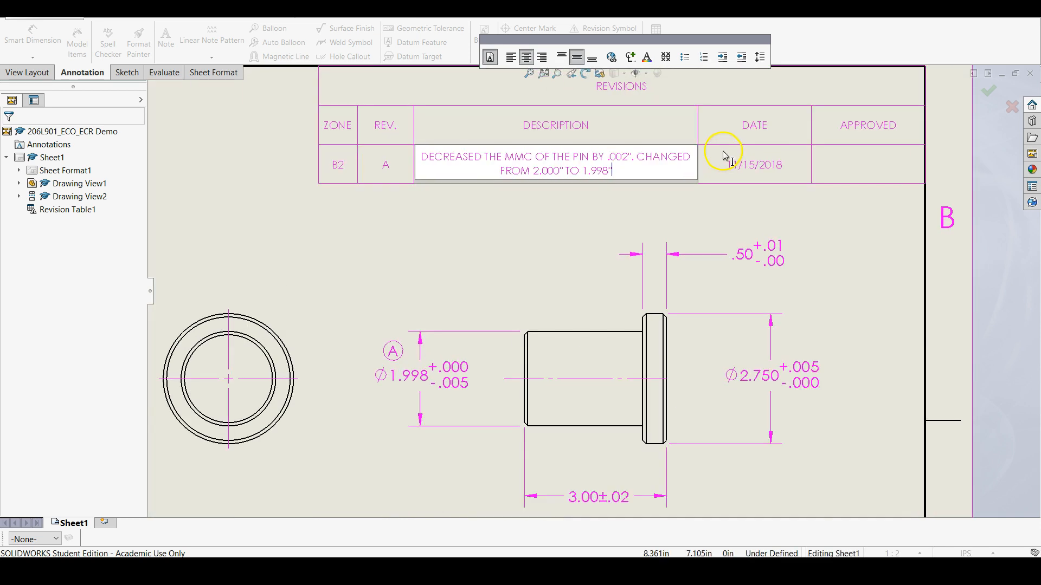
click(738, 225)
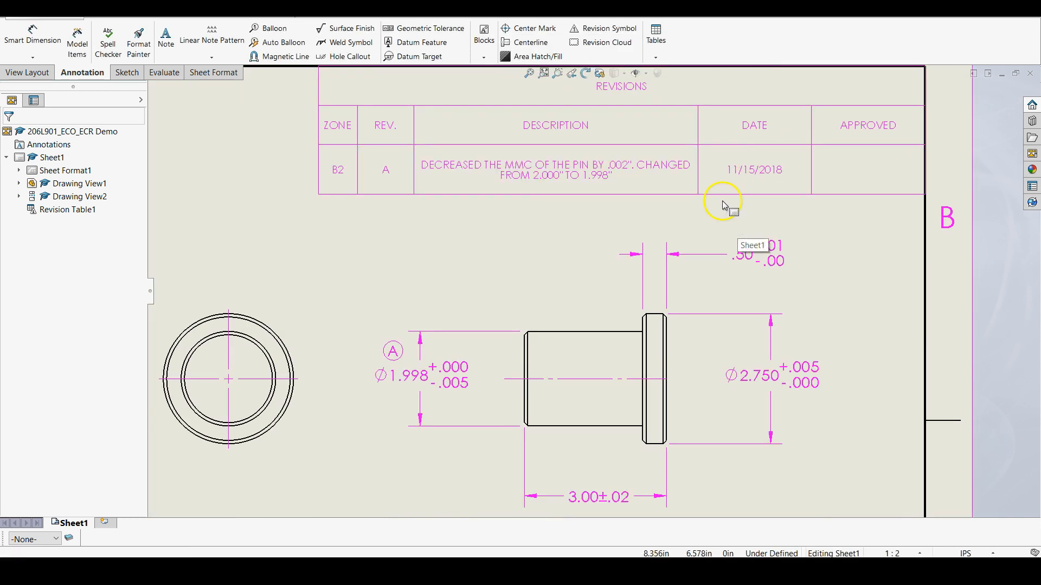
Step: Insert a column to the right of the revision table's DATE column and head it BY
click(772, 186)
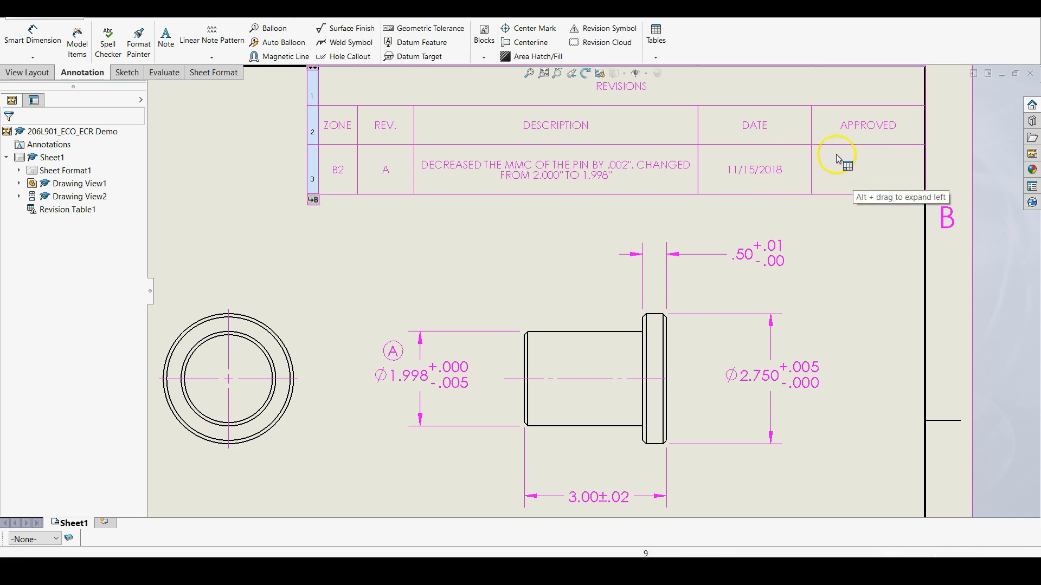
right_click(790, 130)
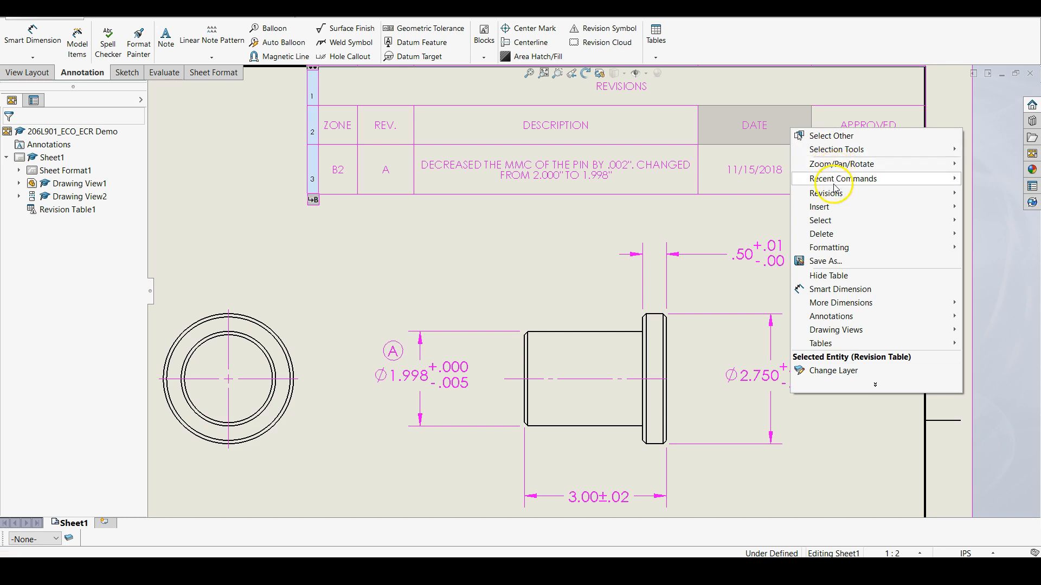
mouse_move(830, 209)
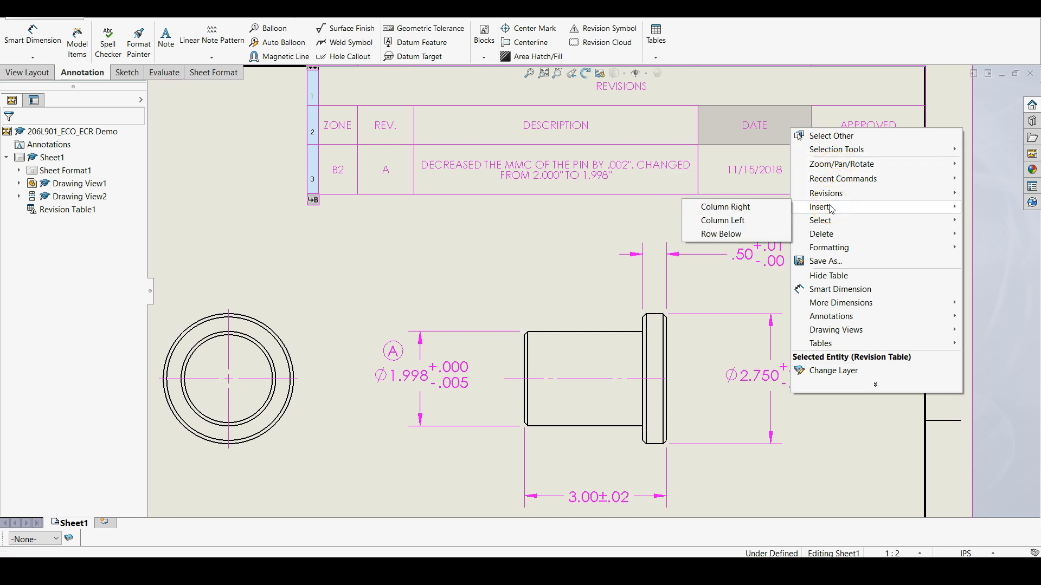
click(765, 213)
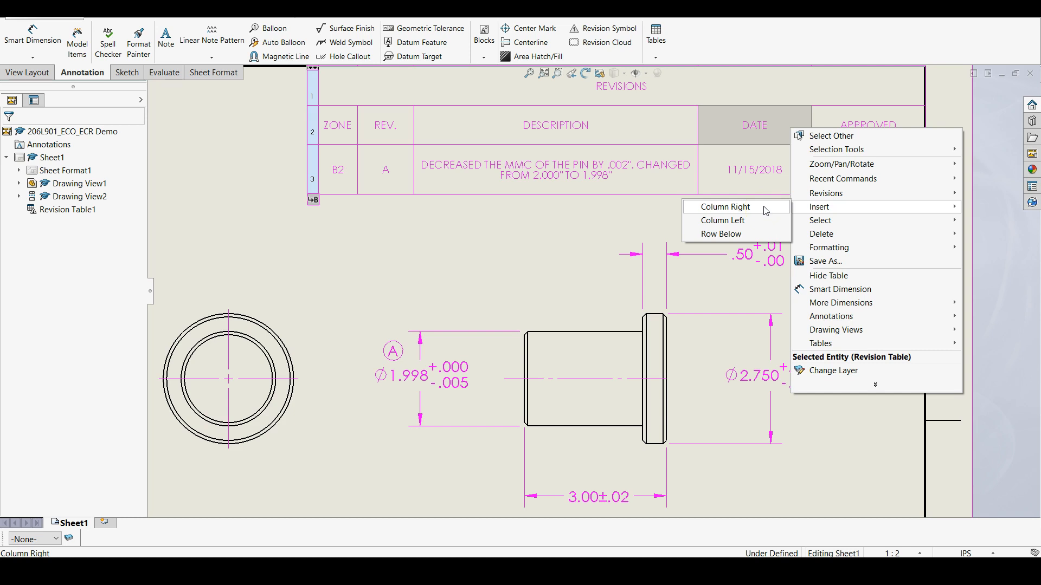
double_click(753, 126)
text(bY)
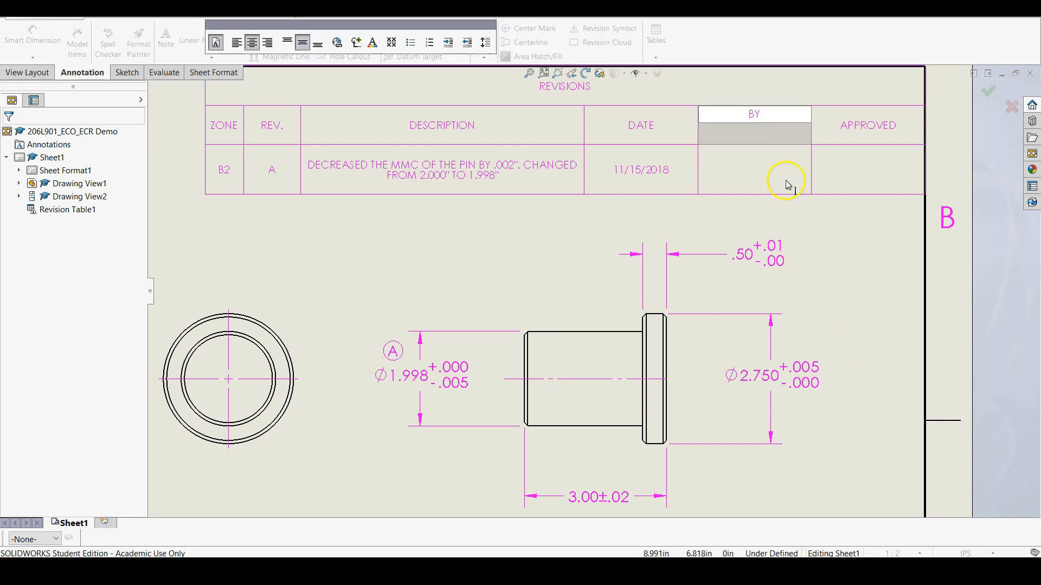
Step: Enter the drafter's initials in the revision A row's BY cell
click(761, 178)
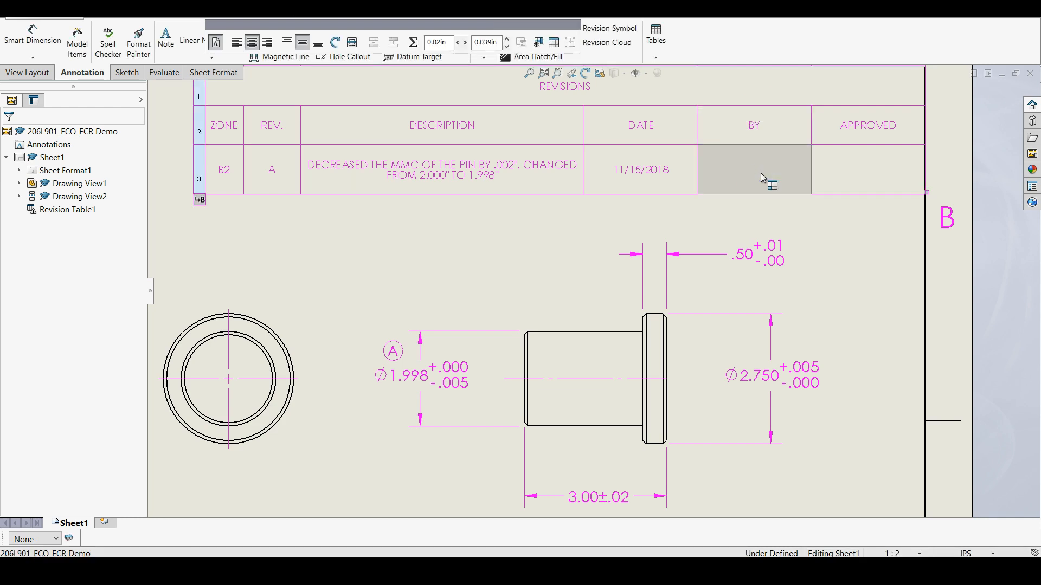
double_click(761, 178)
text(MLH)
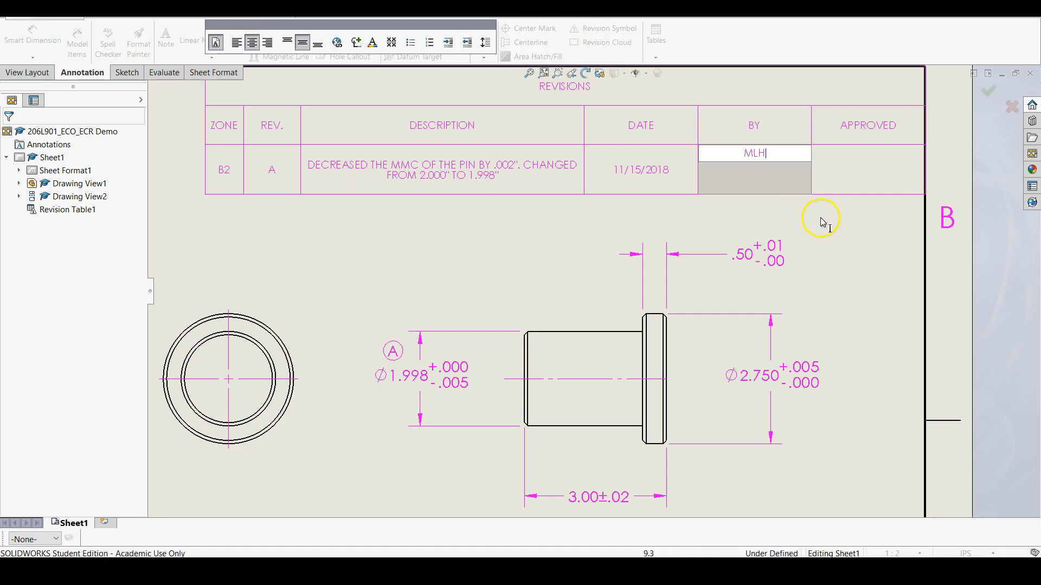
click(846, 238)
Step: Reduce the heights of the revision table's title, header and revision A rows so they fit closely around their text
scroll(655, 306, up, 2)
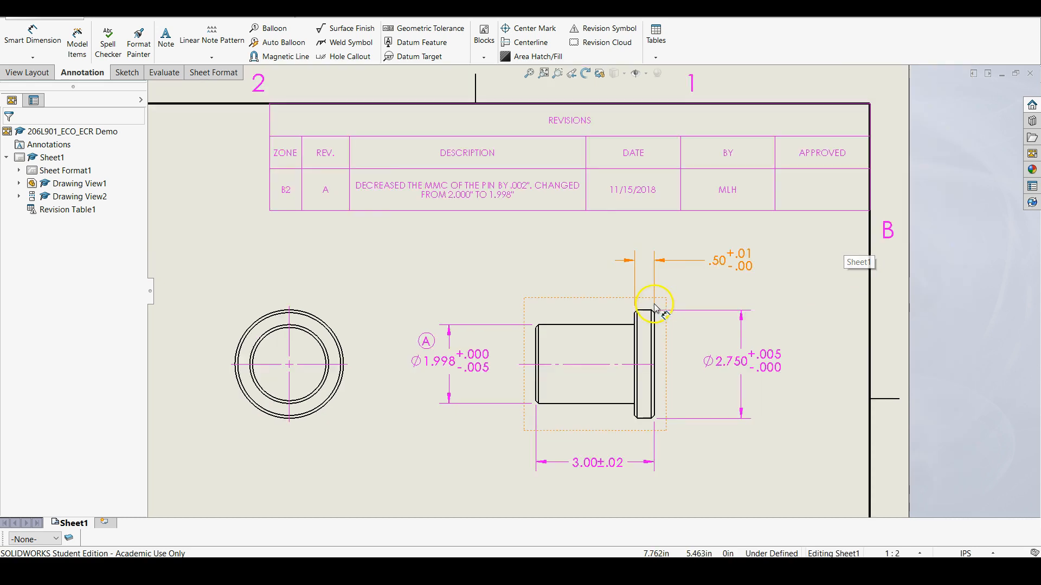
scroll(654, 307, up, 1)
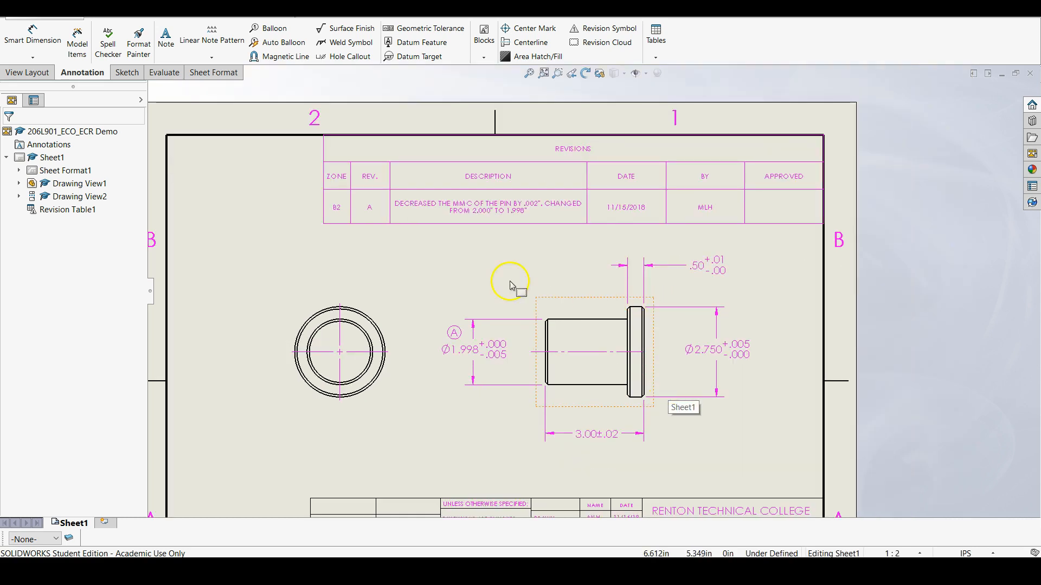
click(371, 208)
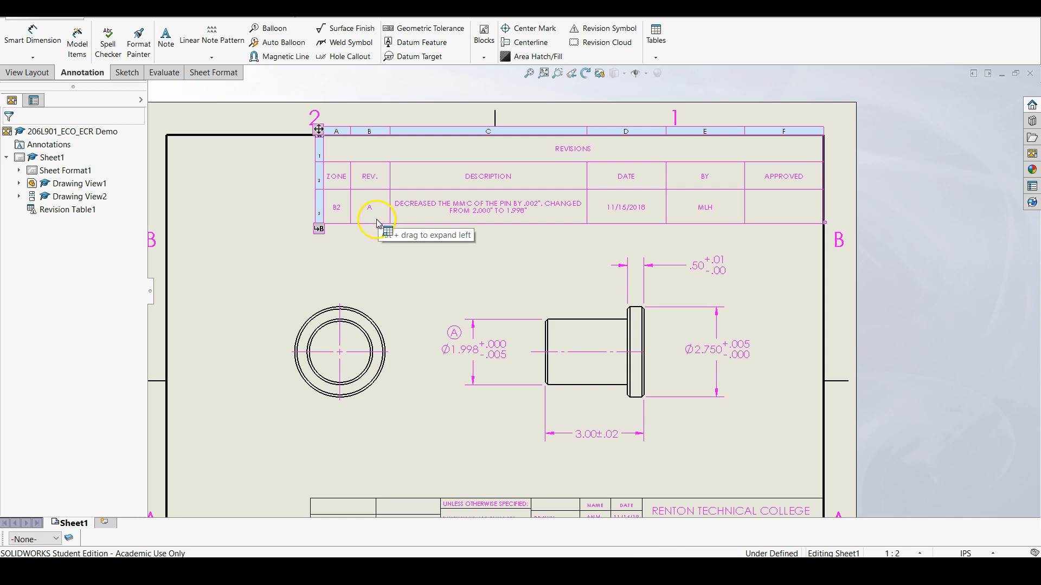
drag(382, 223, 380, 200)
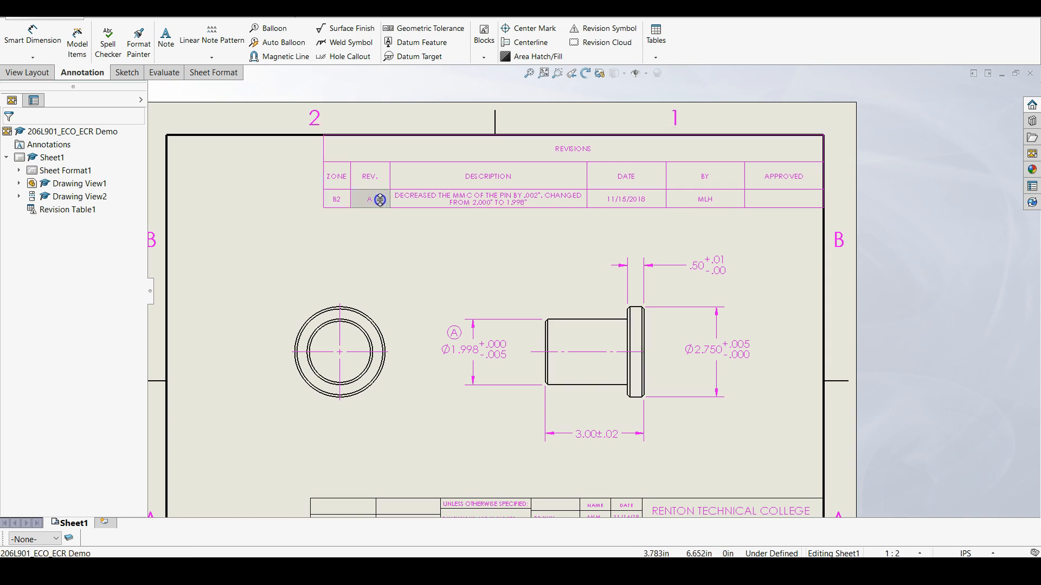
click(404, 199)
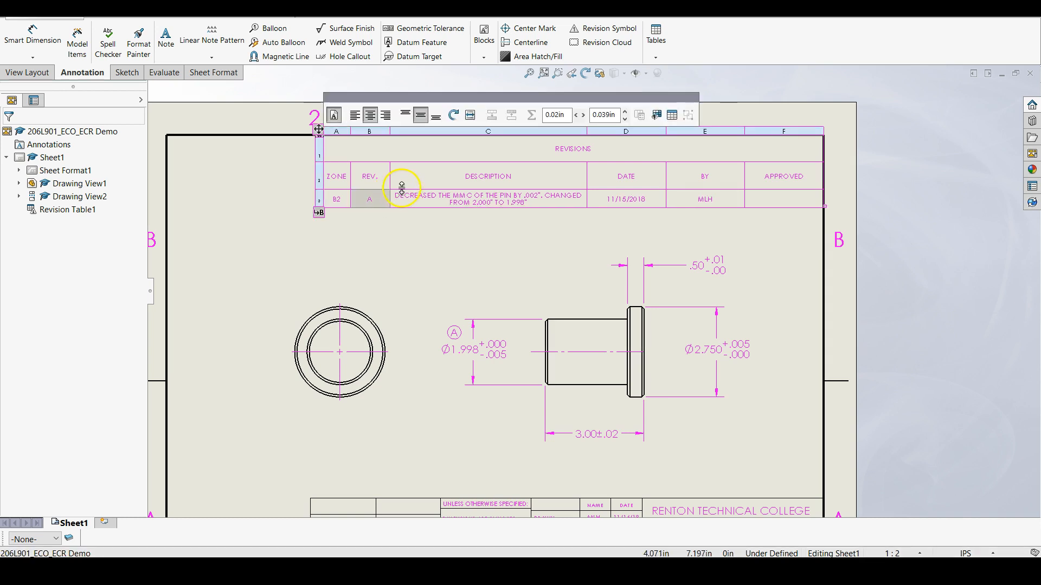
drag(401, 172, 406, 141)
click(432, 221)
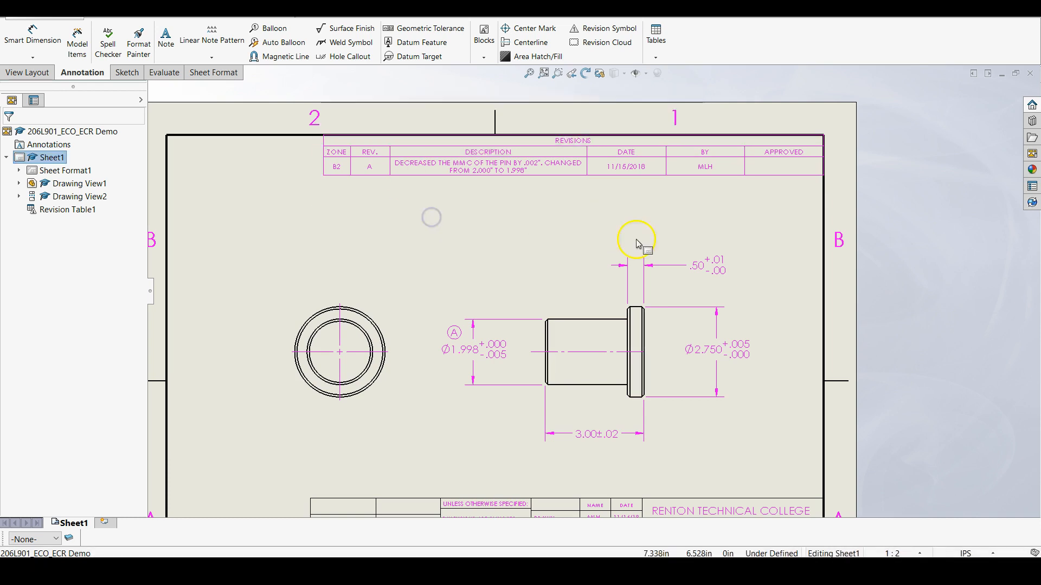
Step: Draw a rectangular revision cloud with a 0.200 in maximum arc radius around the shaft diameter dimension and its circled A symbol
scroll(515, 449, down, 3)
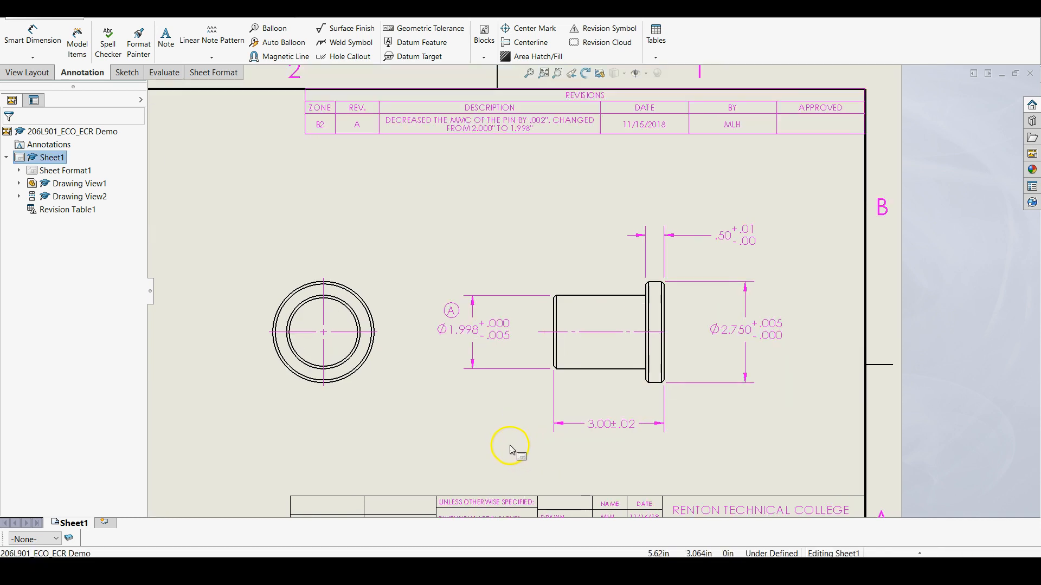
scroll(511, 435, up, 2)
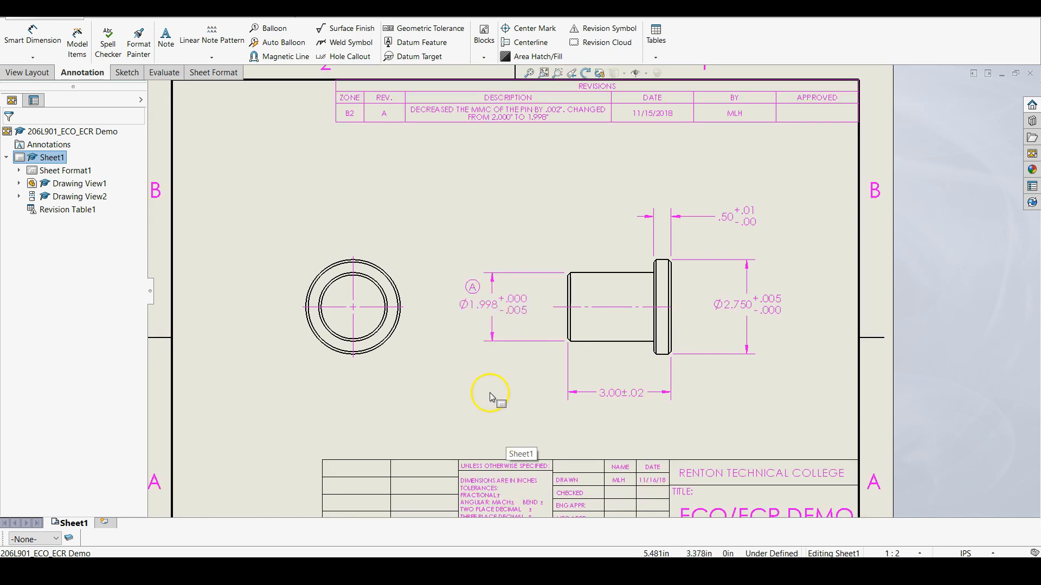
scroll(524, 361, down, 2)
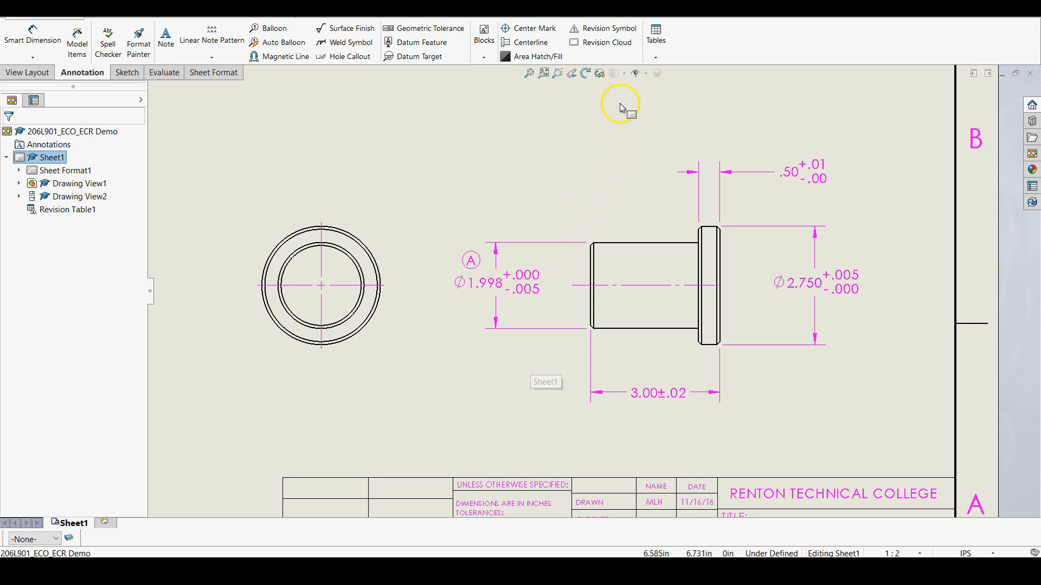
click(597, 49)
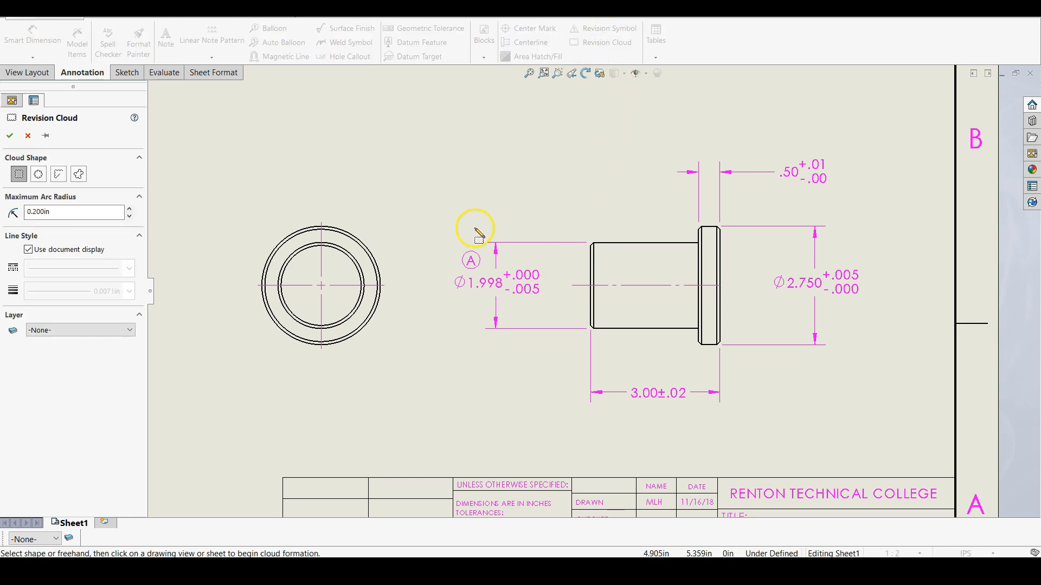
click(434, 224)
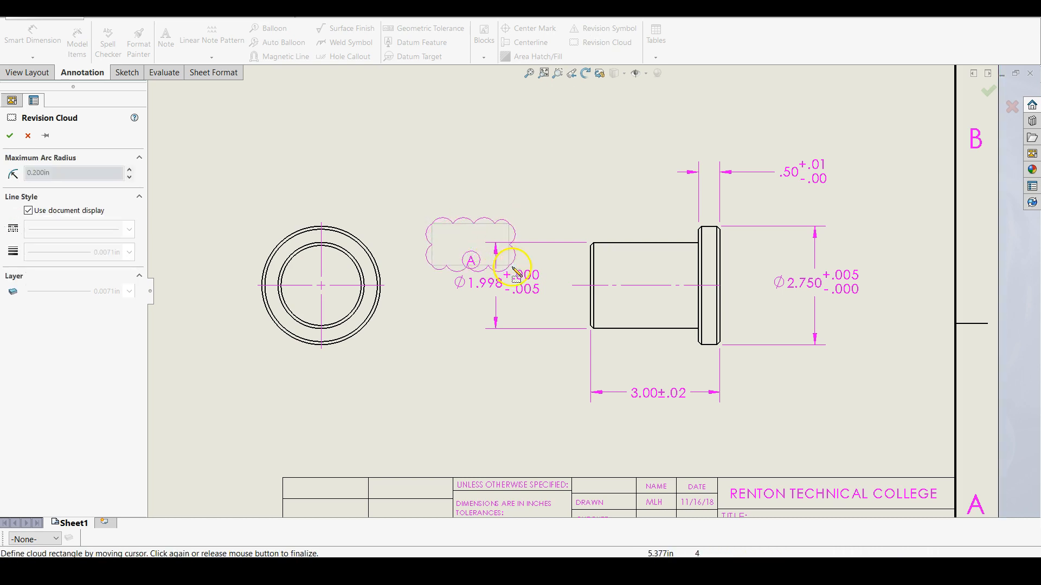
click(564, 342)
click(10, 135)
click(599, 157)
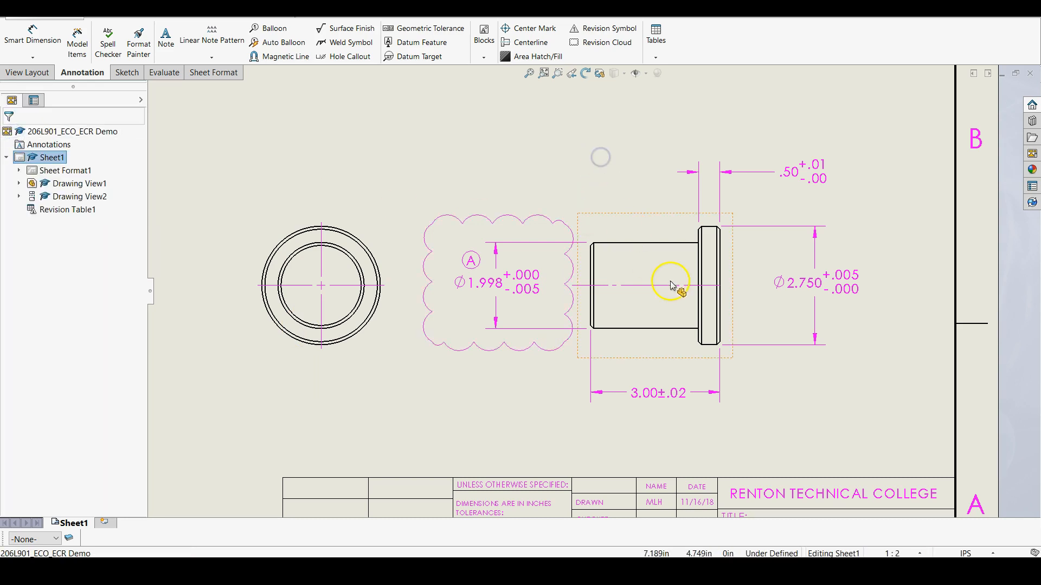
Step: Rebuild the drawing to update the title block's revision letter, and save the drawing
scroll(669, 287, up, 3)
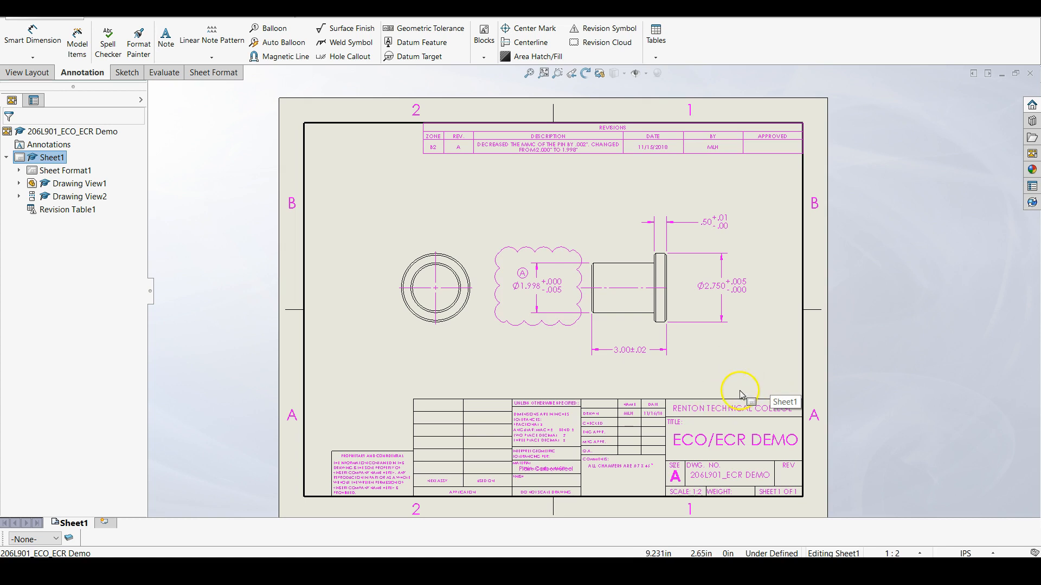
click(441, 11)
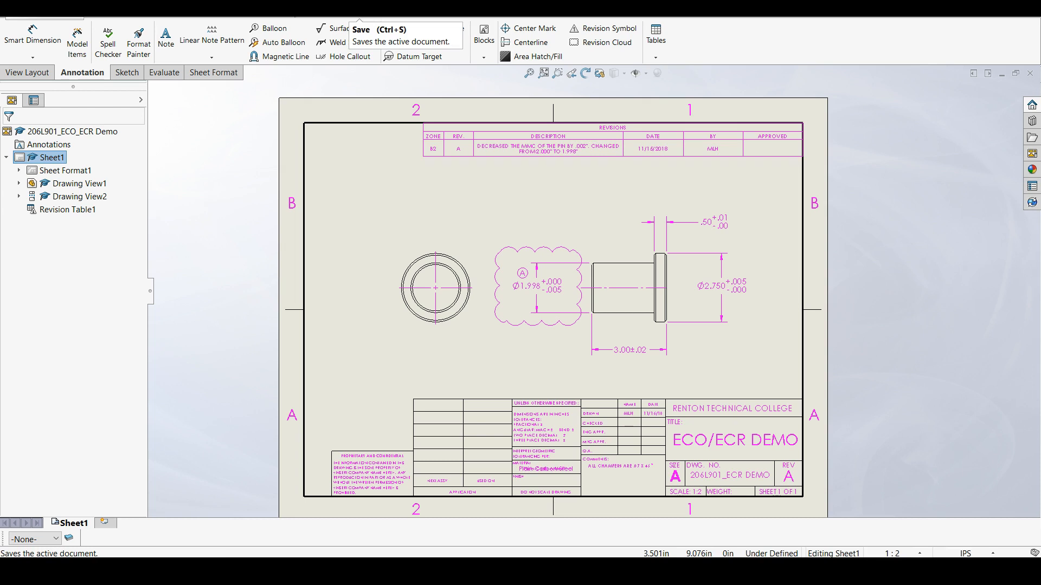
click(351, 10)
click(866, 375)
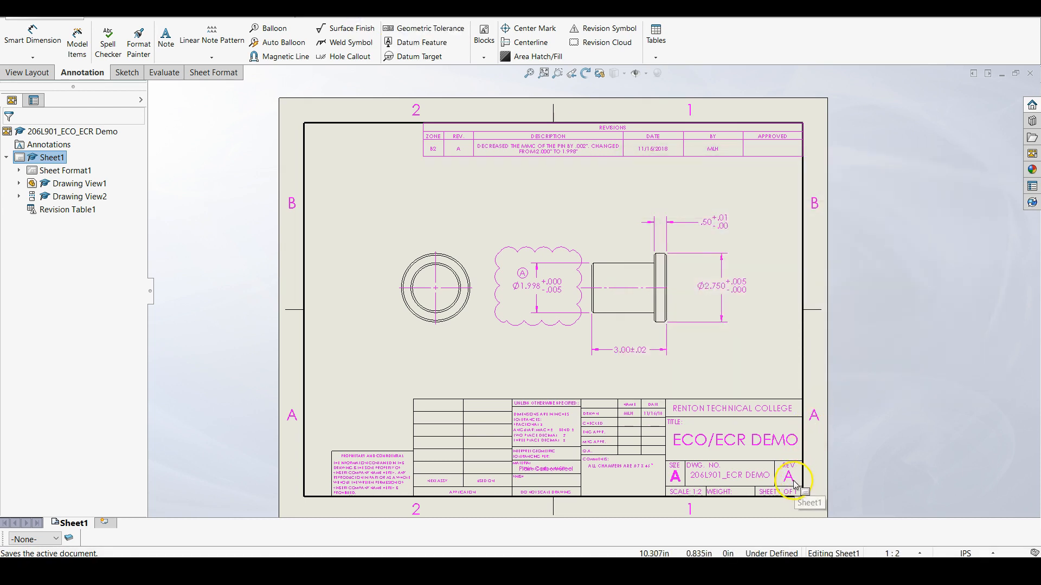
Step: Examine the revision letter in the title block and check it against the rest of the revised drawing sheet
scroll(791, 482, up, 1)
scroll(778, 472, up, 3)
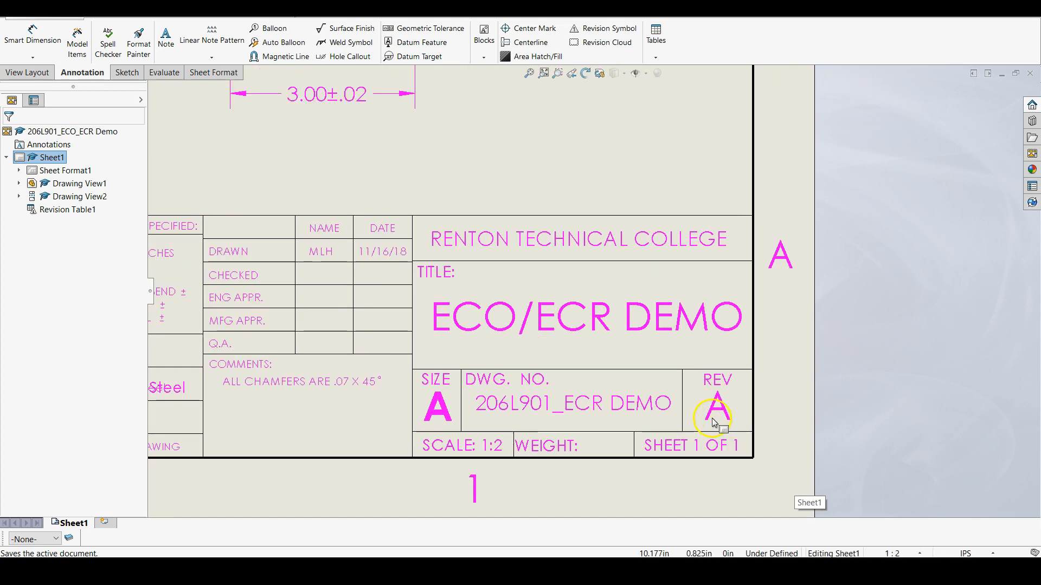
scroll(715, 423, down, 3)
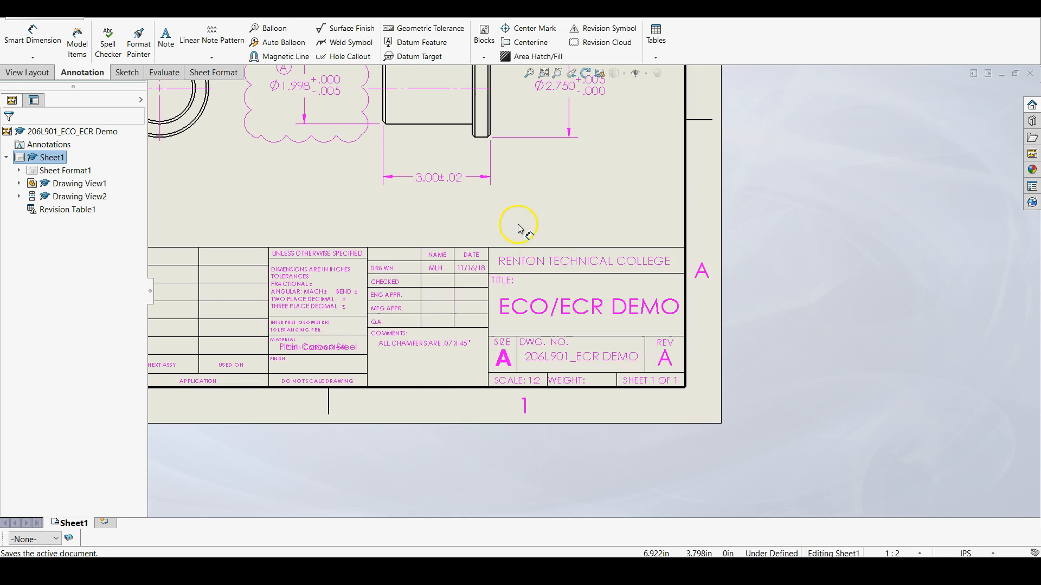
scroll(512, 209, down, 3)
scroll(510, 203, up, 1)
scroll(657, 349, up, 1)
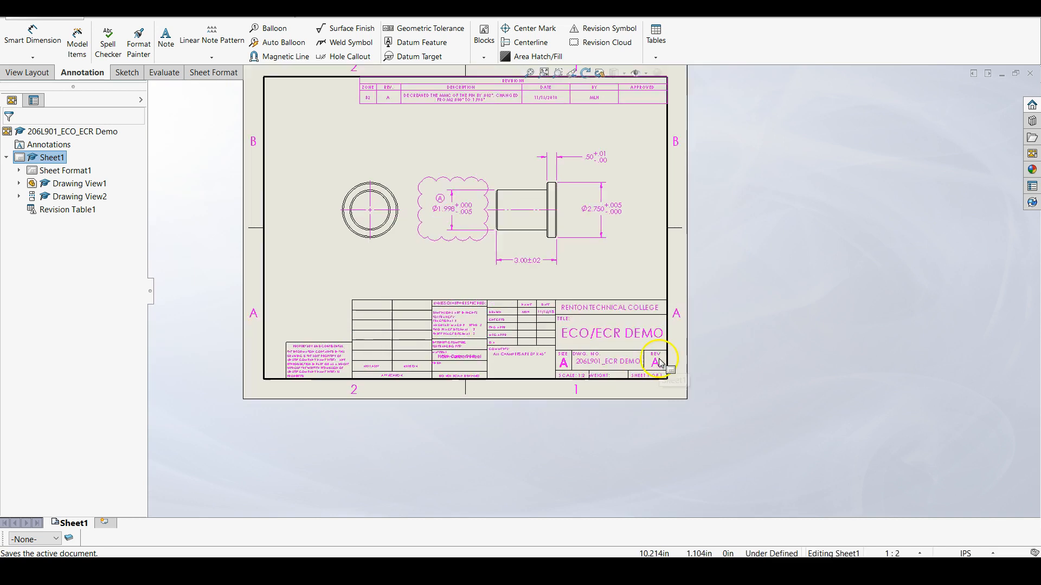
scroll(566, 304, down, 1)
scroll(539, 263, up, 3)
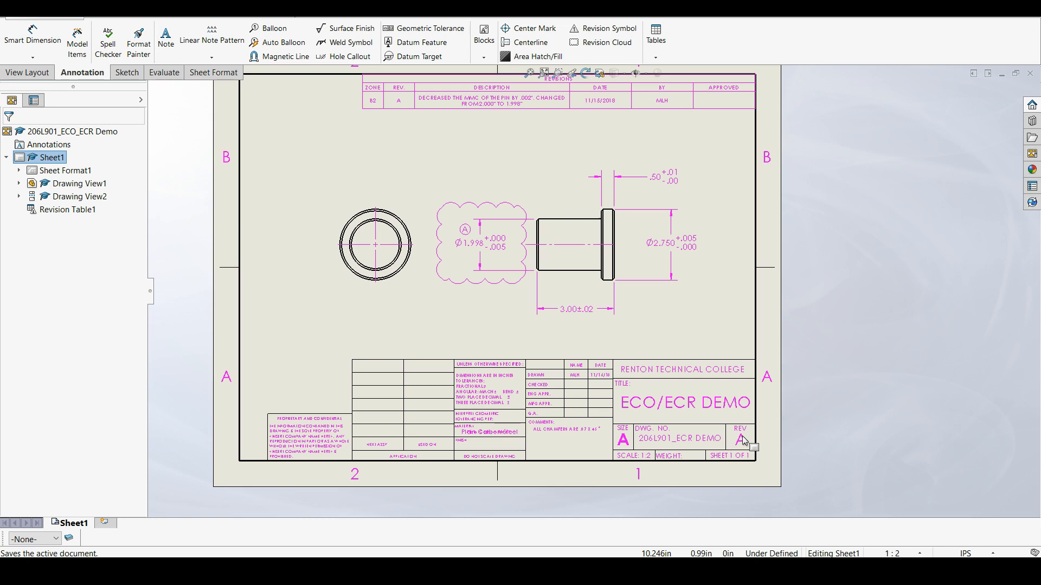
Step: Bring up the file commands for the revised drawing
click(722, 308)
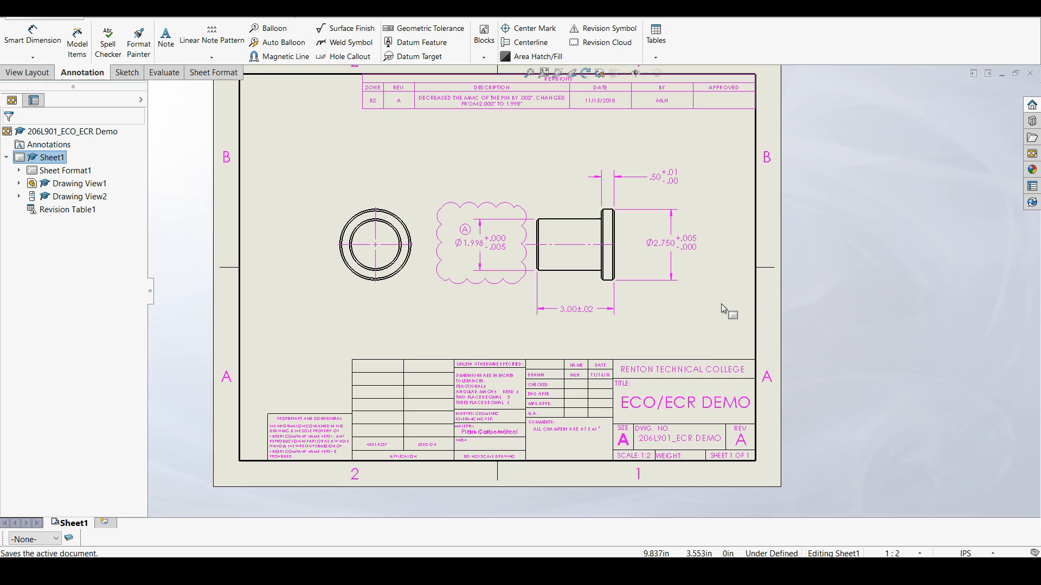
click(682, 295)
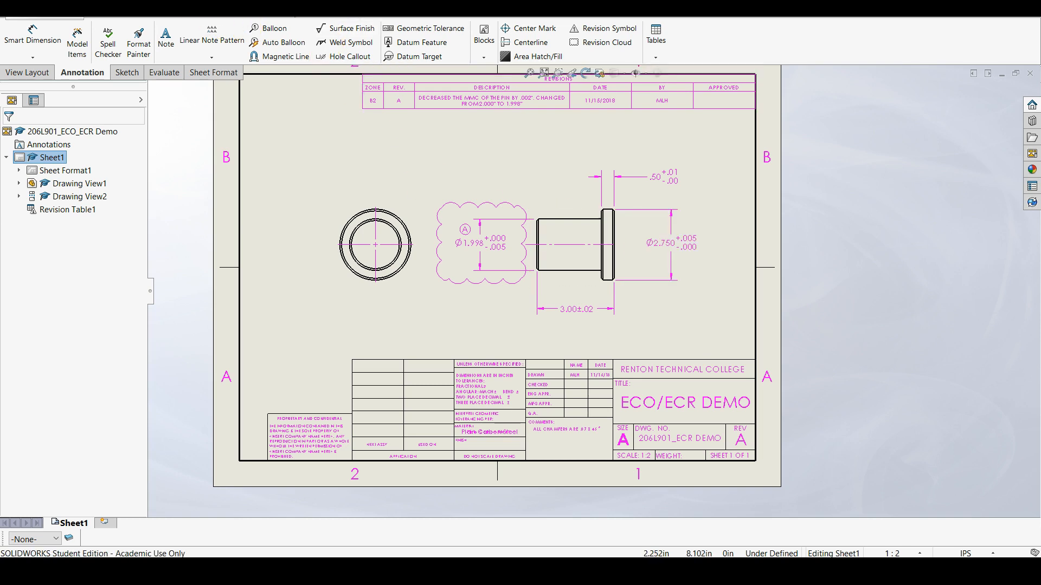
click(104, 18)
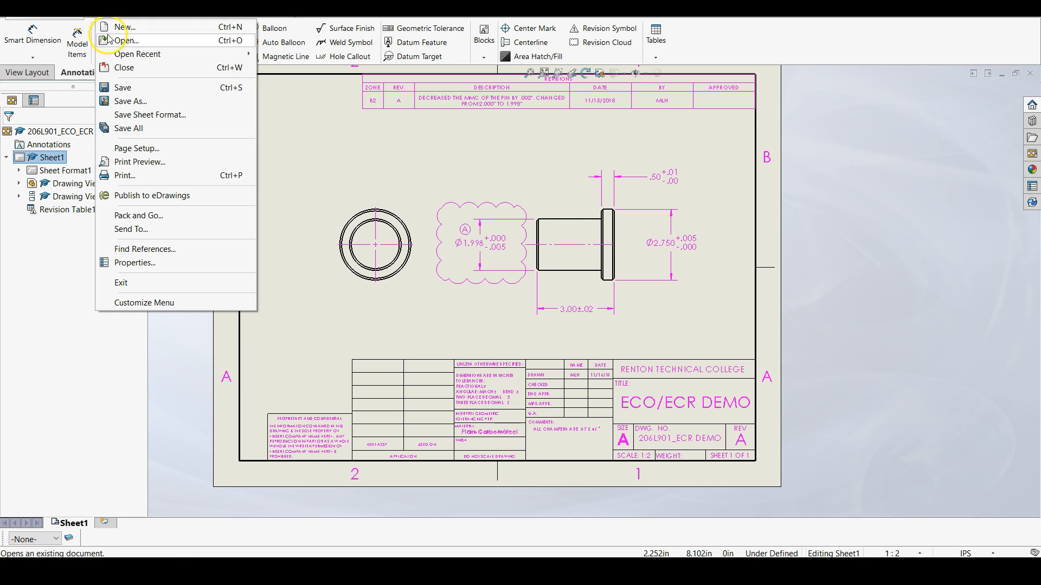